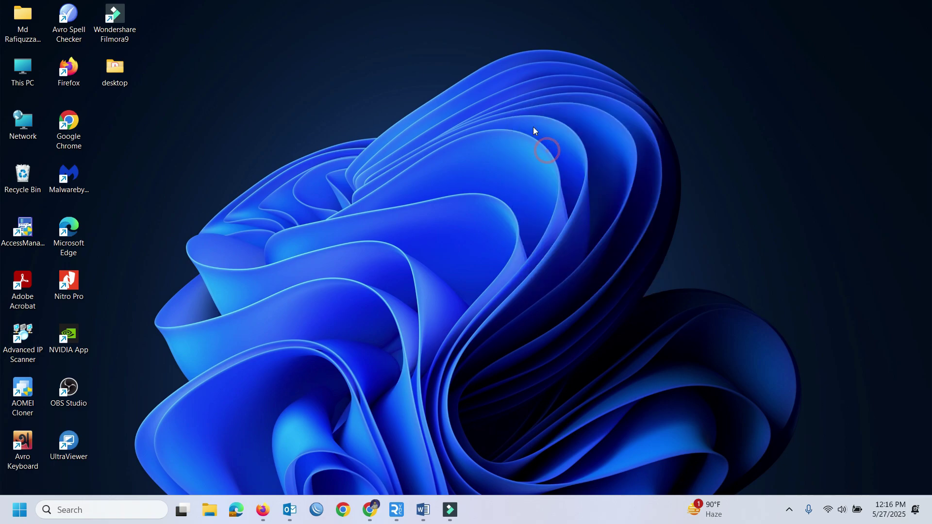
click(575, 180)
click(791, 508)
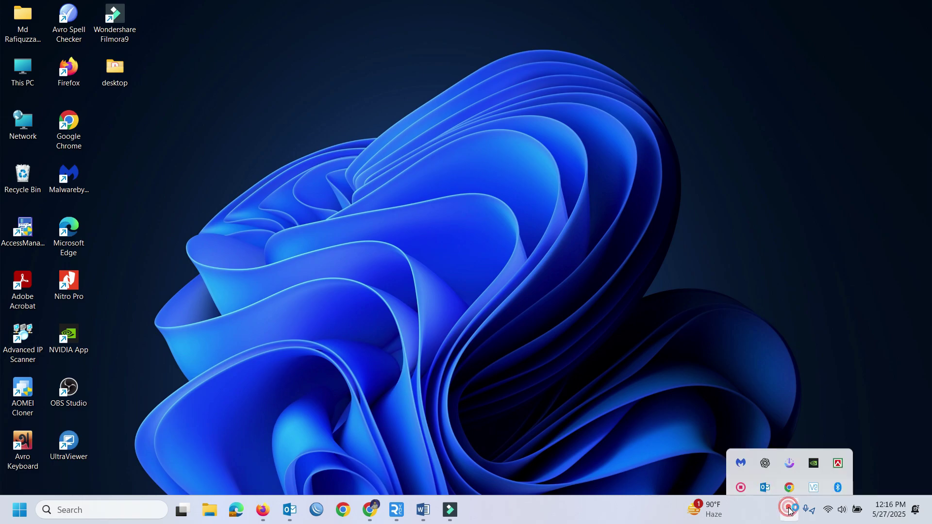
right_click(557, 168)
click(585, 216)
right_click(559, 183)
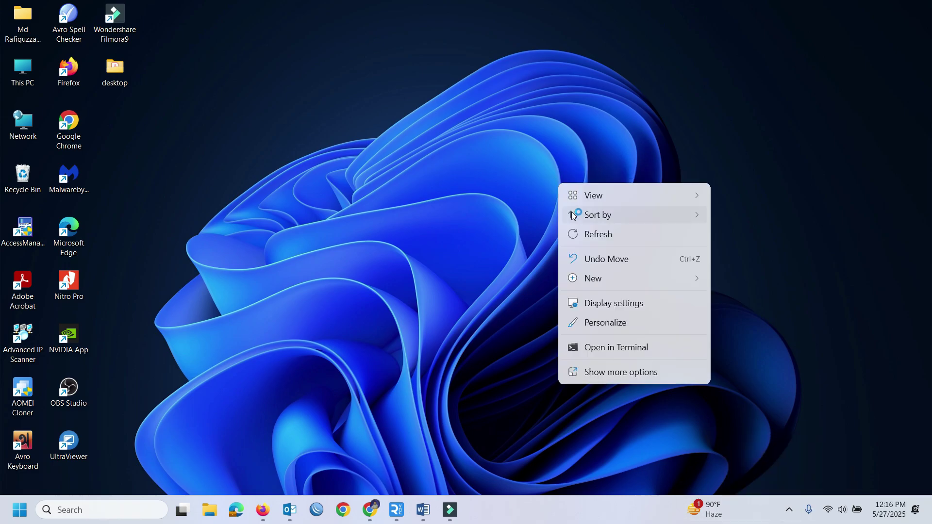
click(583, 235)
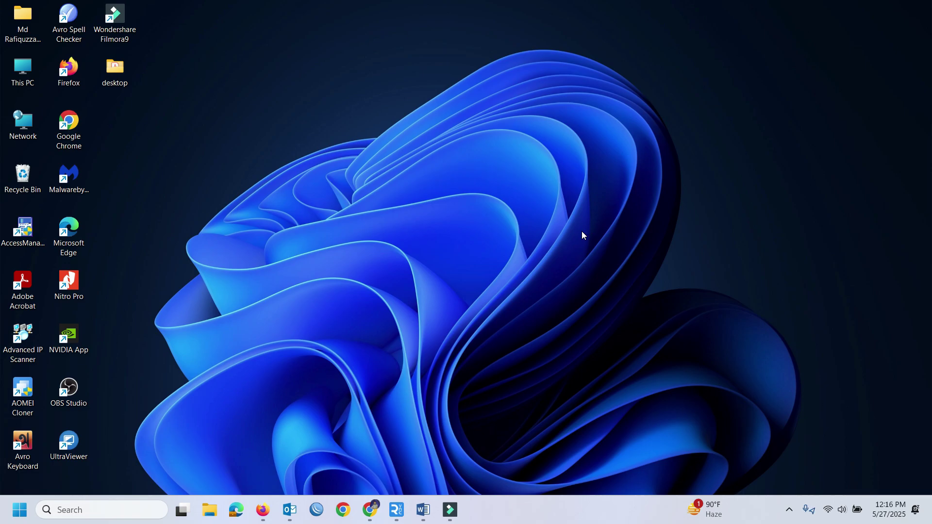
right_click(550, 180)
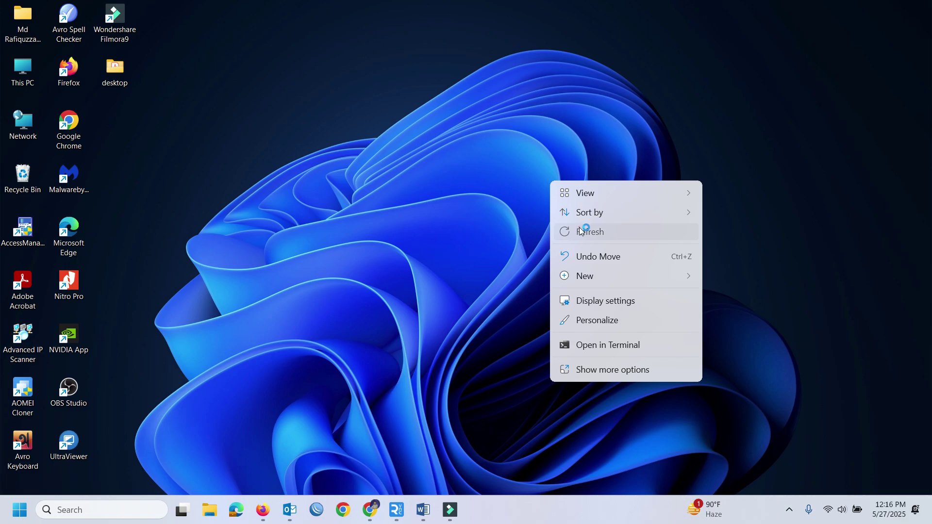
click(582, 231)
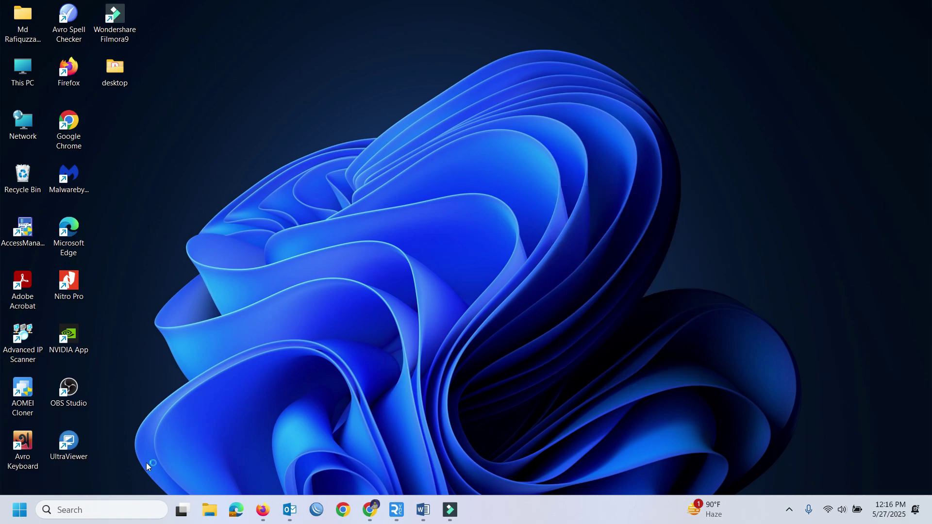
Search Windows for "serv" to open the Services console, and resize its window to nearly the full desktop height
click(85, 510)
text(serv)
click(112, 136)
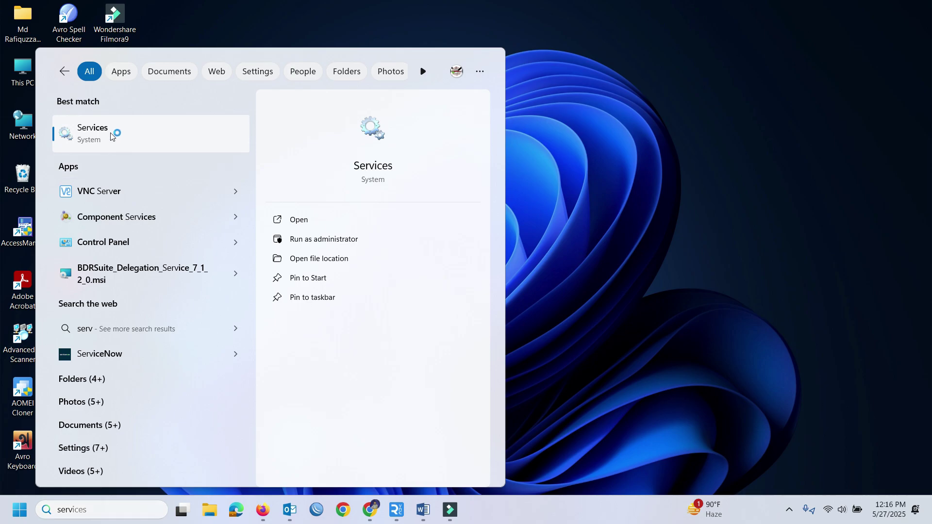
right_click(111, 136)
click(165, 148)
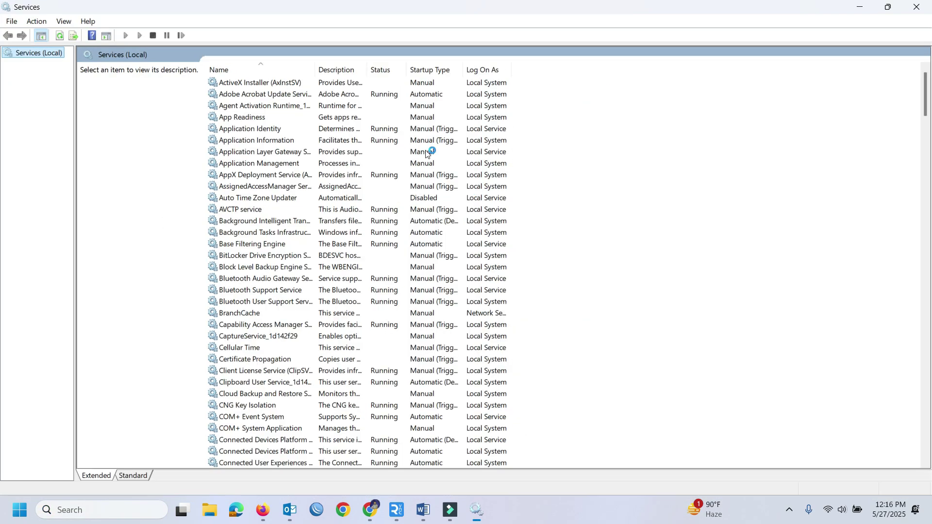
drag(413, 16, 495, 32)
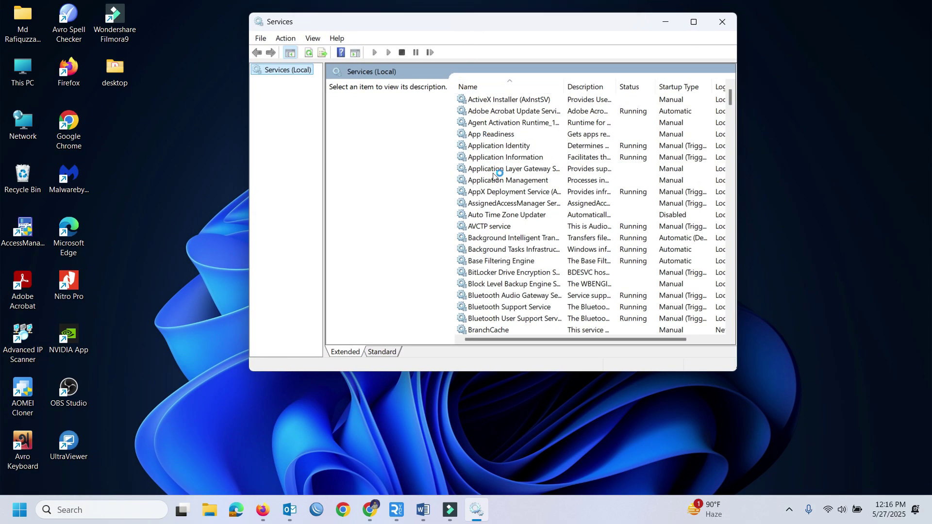
drag(546, 373, 554, 493)
Set the startup type of AssignedAccessManager Service to Disabled in its properties and apply the change
click(505, 193)
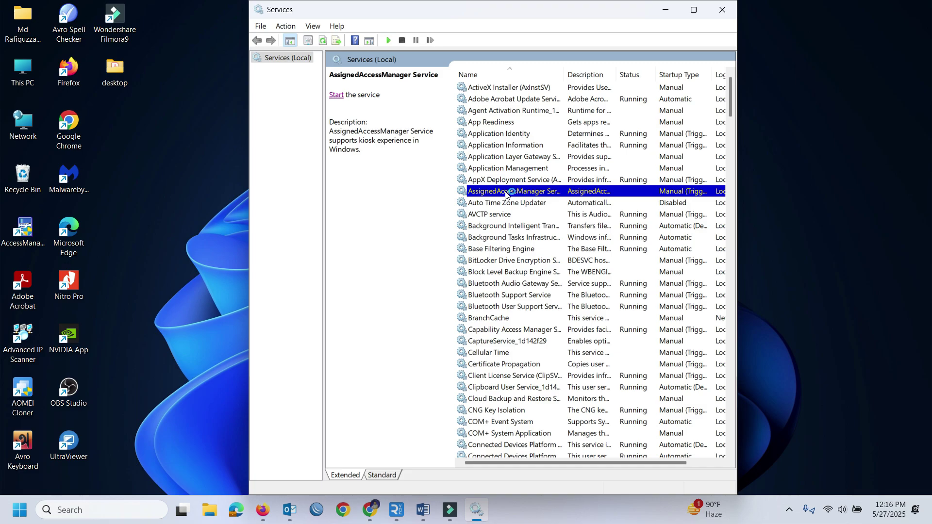
right_click(505, 194)
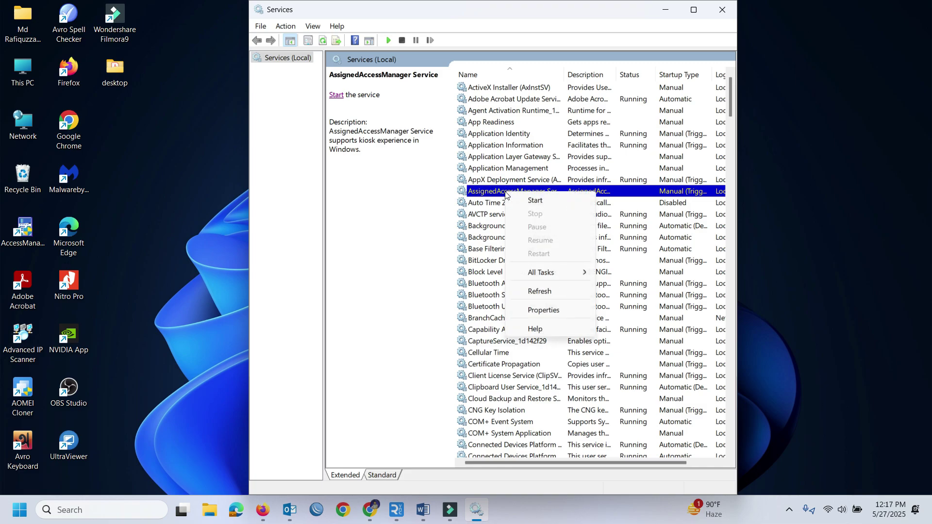
click(543, 310)
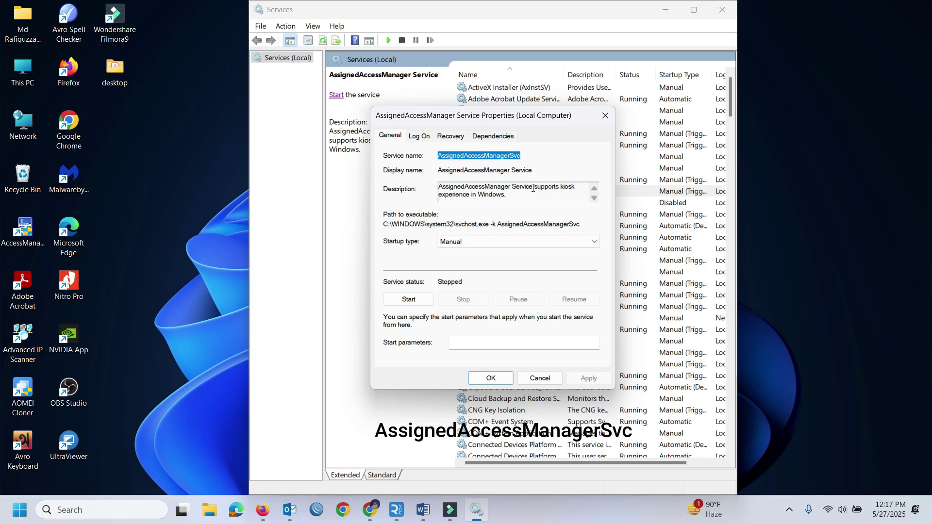
drag(535, 187, 498, 197)
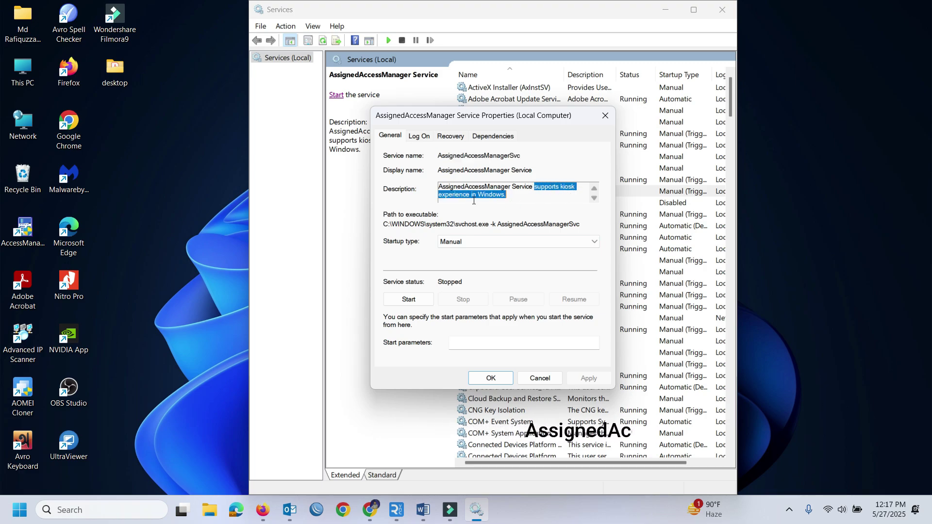
click(475, 244)
click(460, 277)
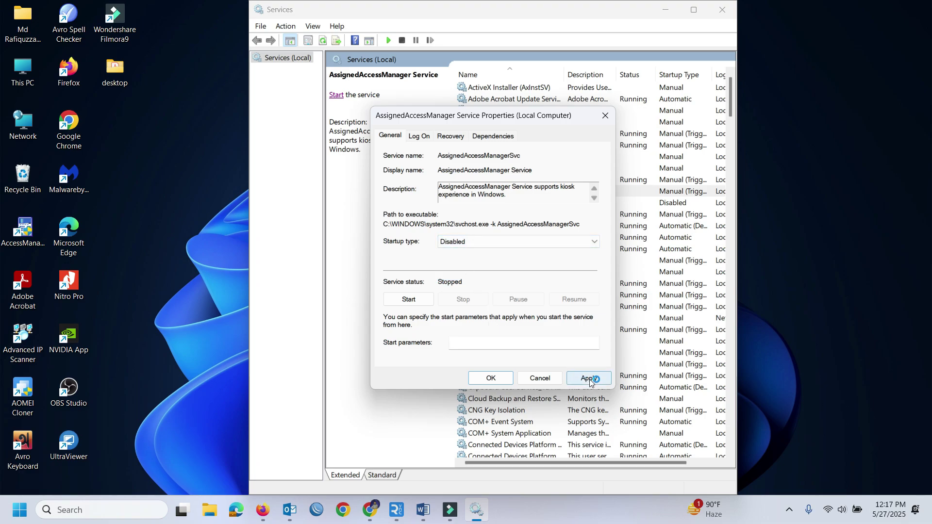
click(590, 380)
click(490, 378)
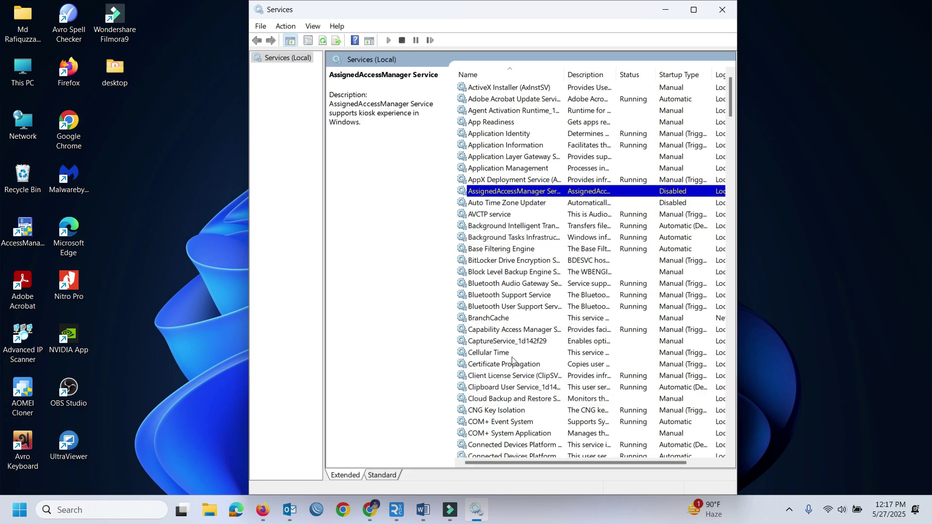
Review the description of the Connected User Experiences and Telemetry service and set its startup type to Disabled
scroll(510, 344, down, 1)
scroll(510, 345, down, 1)
click(506, 400)
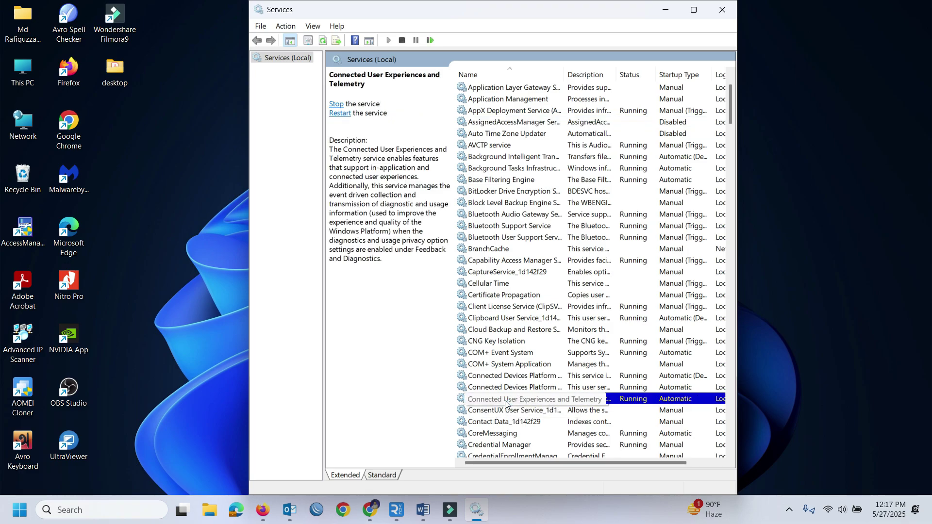
right_click(505, 403)
click(537, 377)
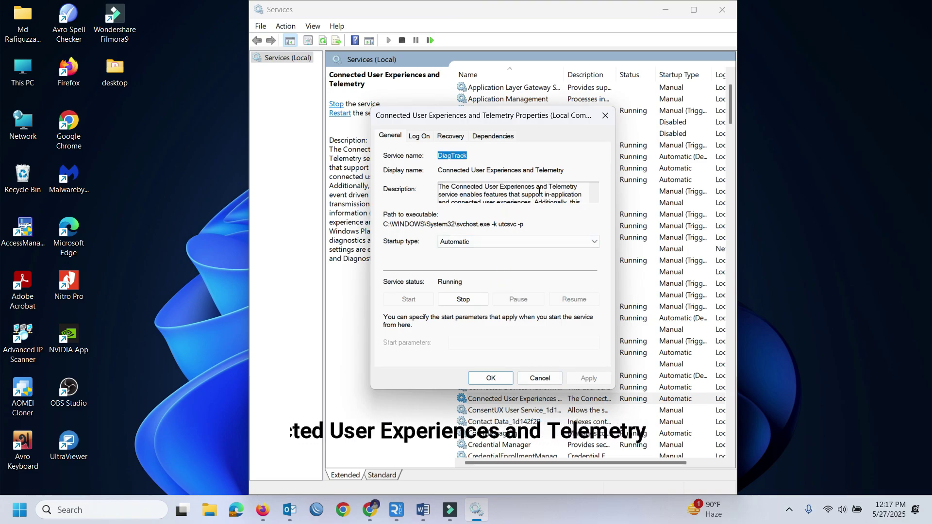
drag(451, 187, 578, 198)
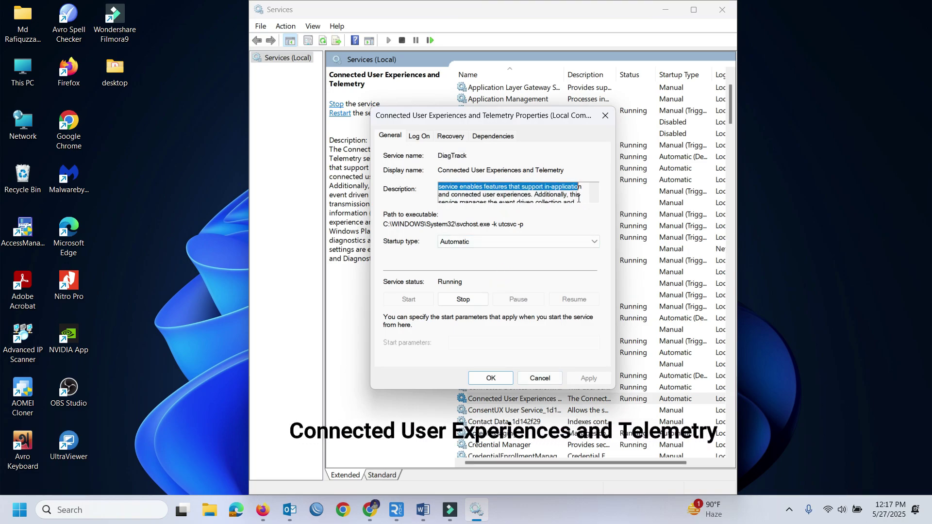
click(483, 197)
scroll(521, 201, down, 1)
scroll(489, 204, down, 1)
click(552, 243)
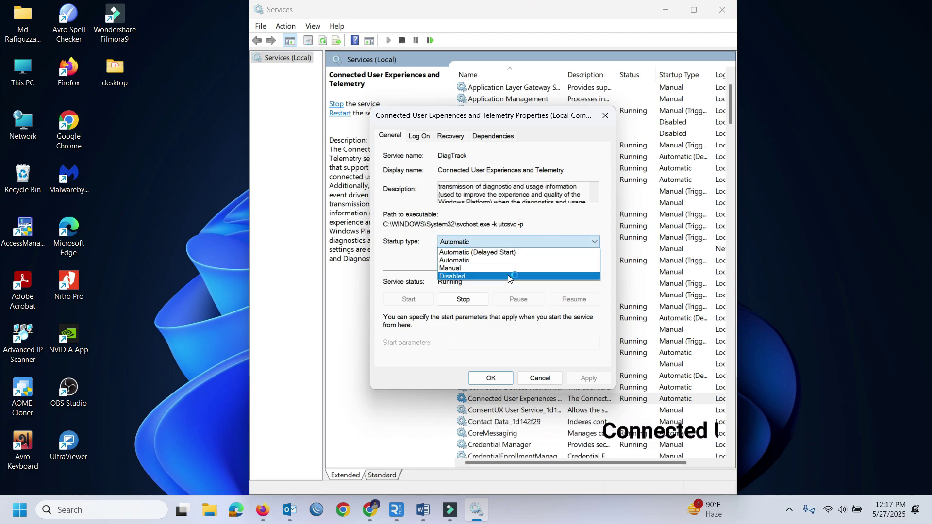
click(508, 275)
click(589, 378)
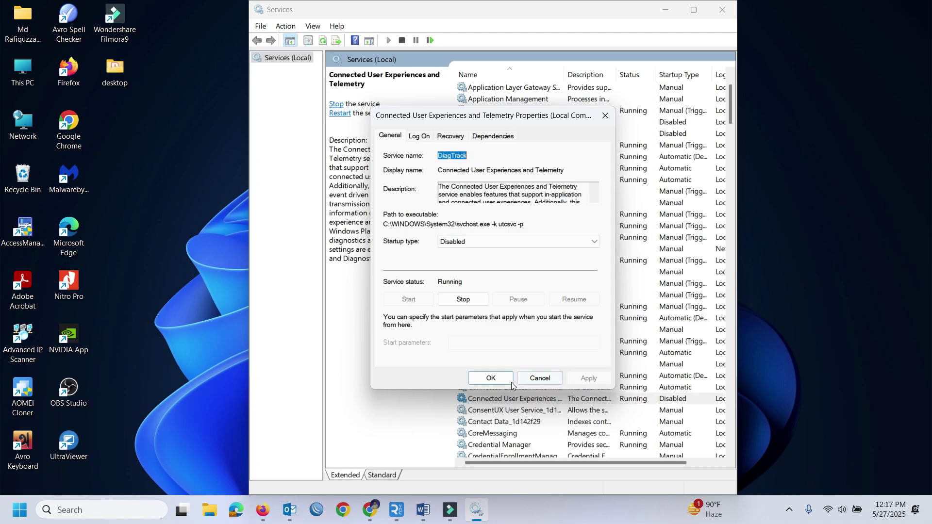
click(494, 382)
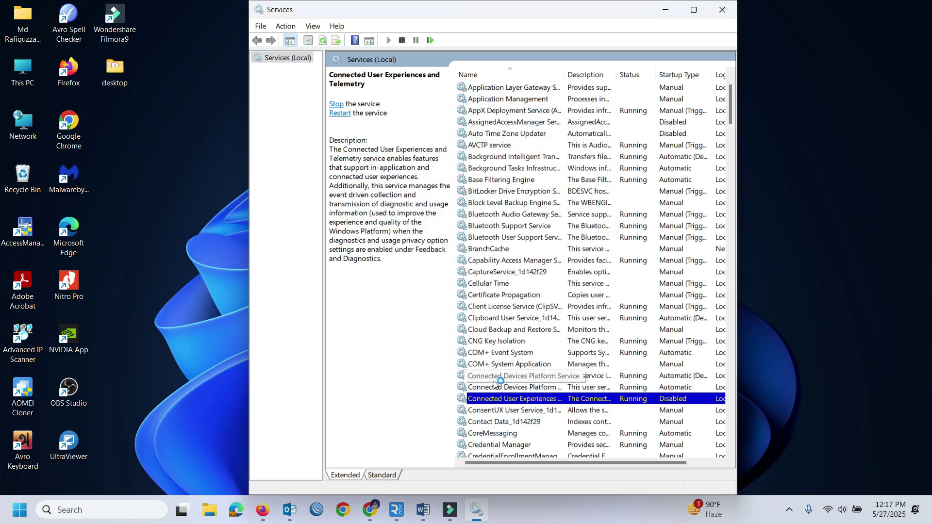
Set the startup type of Diagnostic Execution Service to Disabled in its properties and apply the change
scroll(539, 307, down, 7)
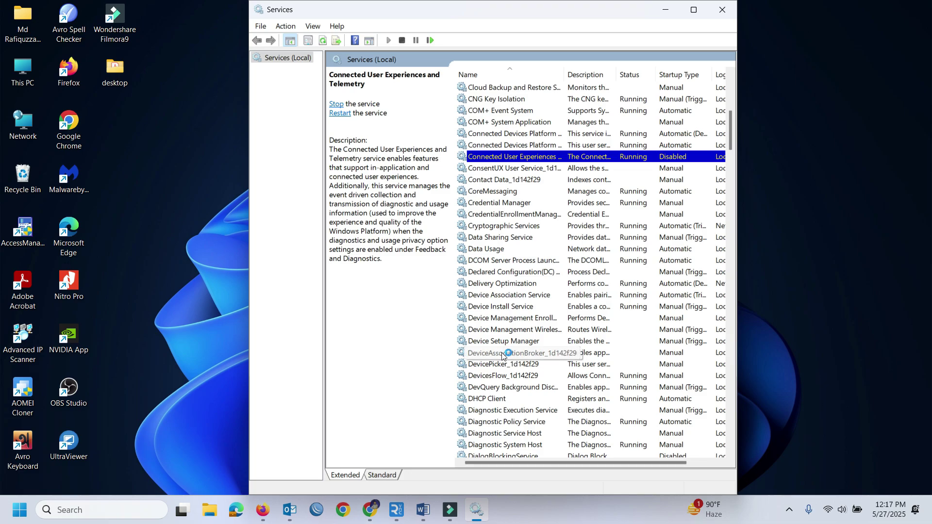
click(507, 412)
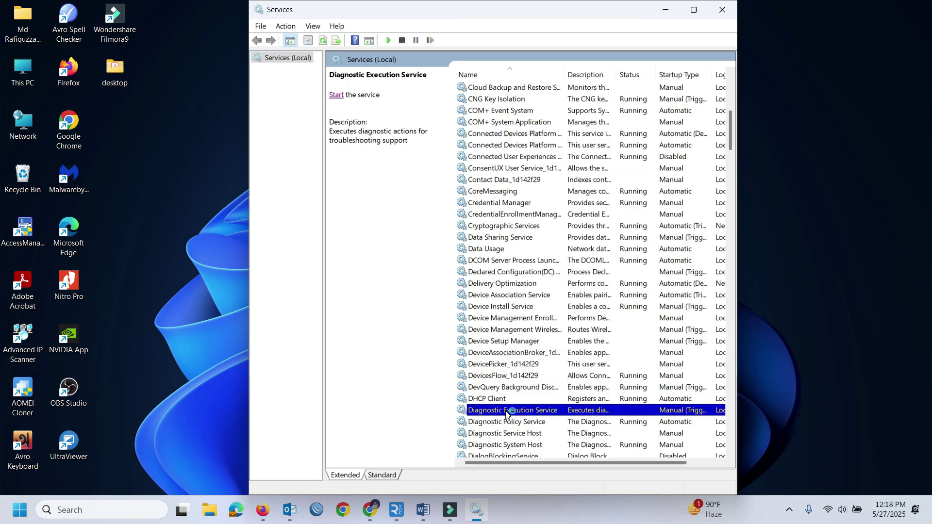
right_click(506, 412)
click(537, 383)
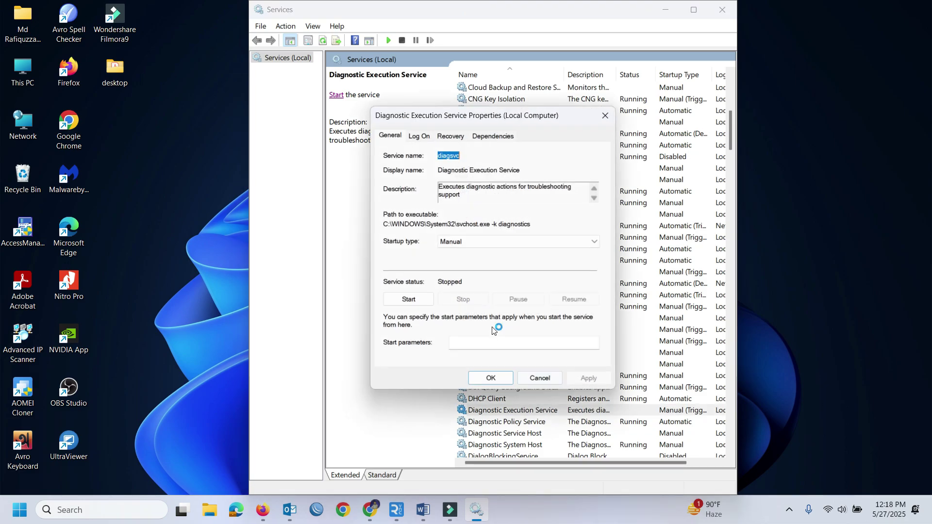
drag(438, 187, 517, 213)
click(485, 241)
click(484, 269)
click(486, 241)
click(480, 277)
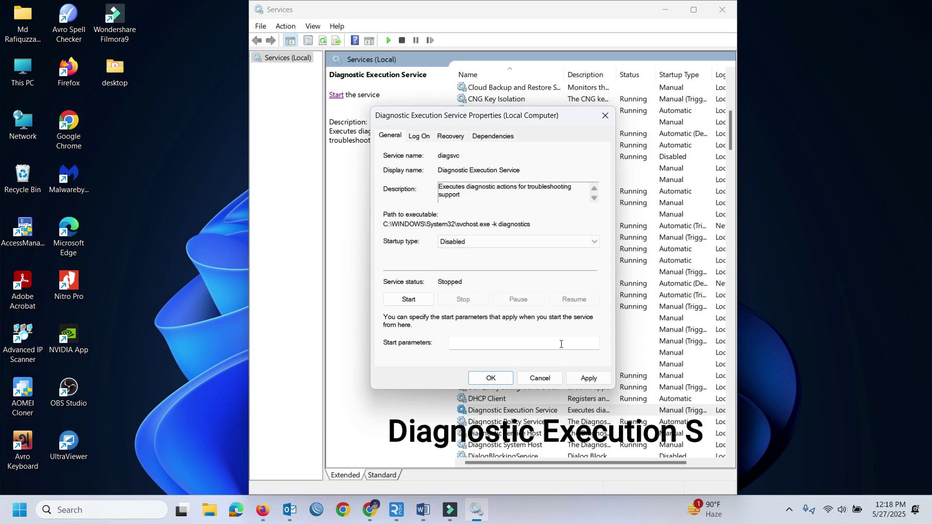
click(587, 380)
click(490, 378)
Set the startup type of Diagnostic Policy Service to Disabled in its properties and apply the change
scroll(519, 353, down, 2)
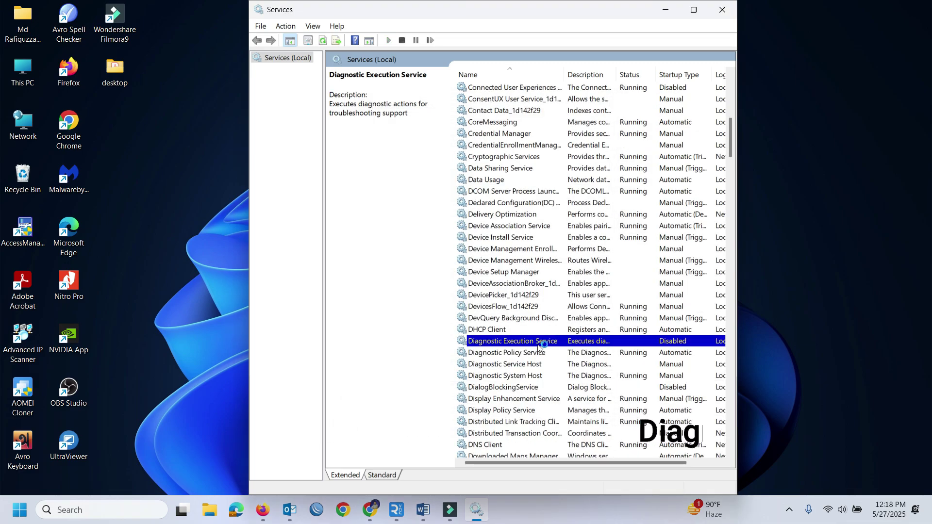
click(518, 354)
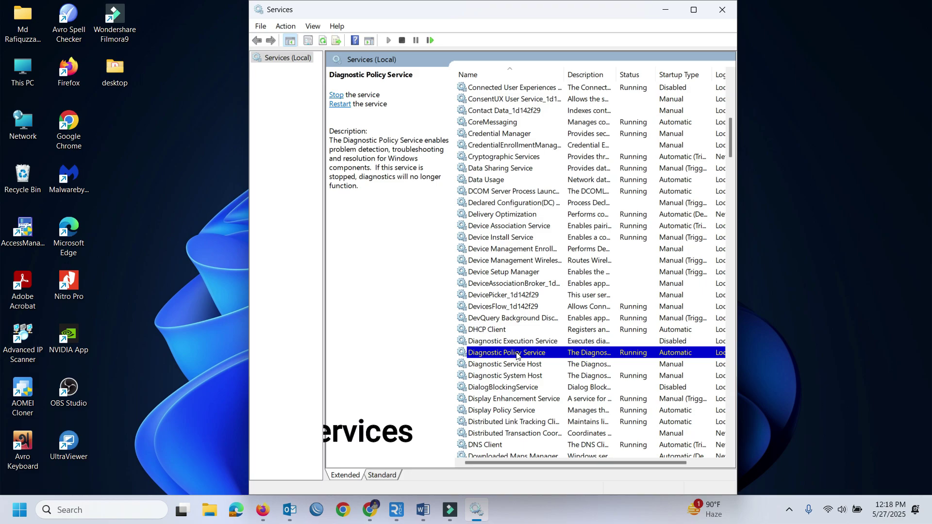
right_click(516, 354)
click(346, 151)
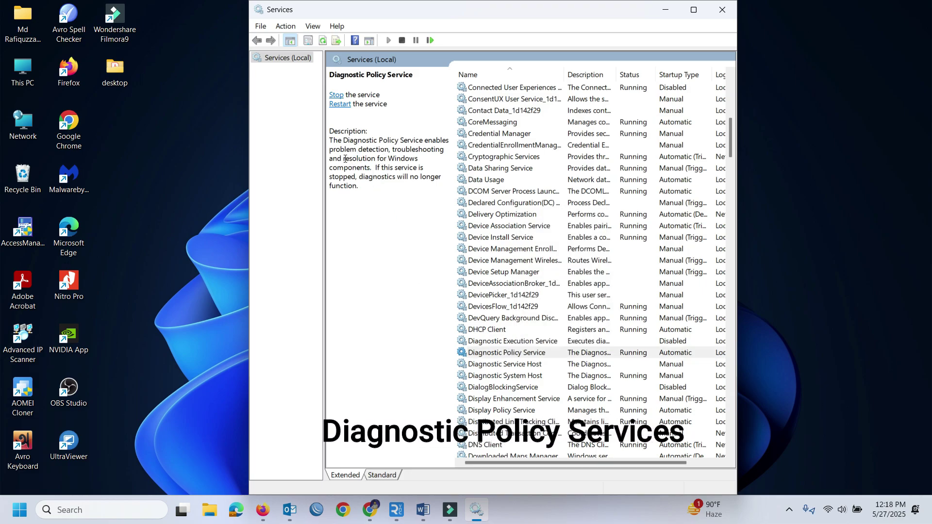
right_click(509, 354)
click(540, 325)
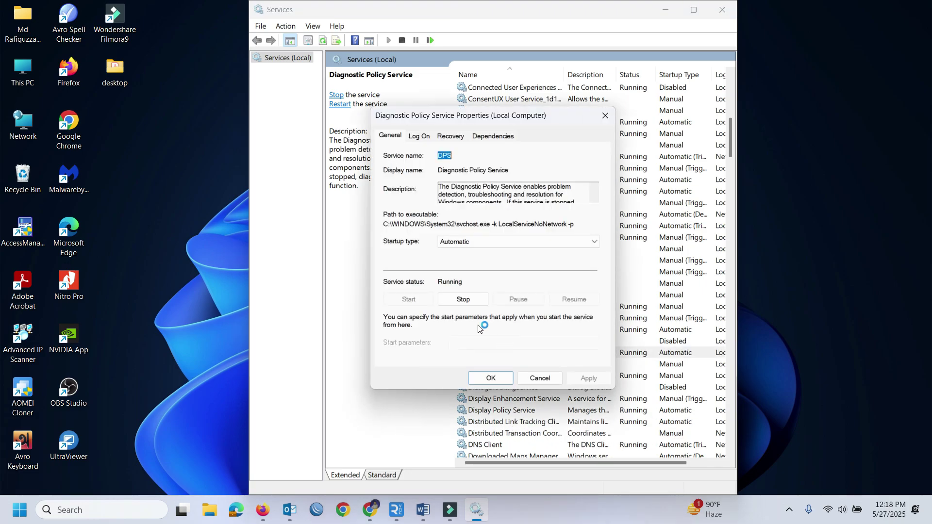
click(459, 242)
click(462, 275)
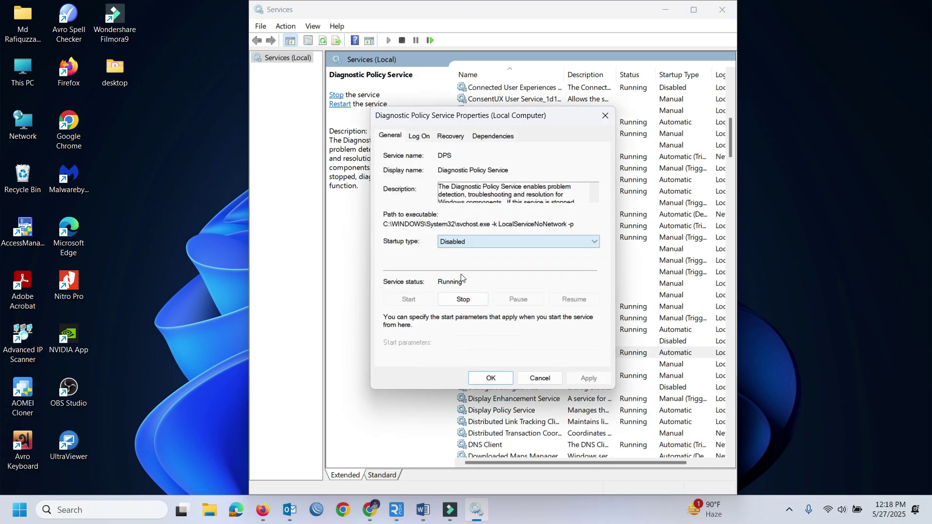
click(577, 378)
click(490, 378)
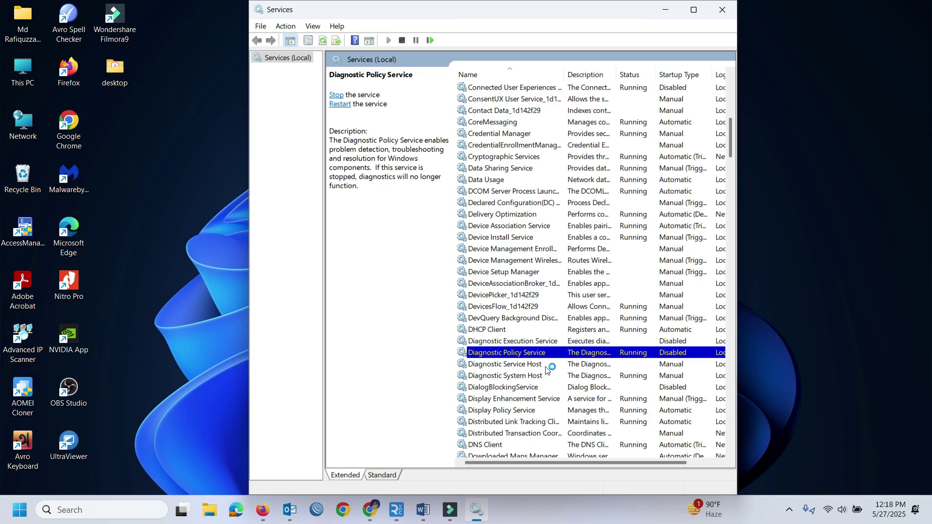
Browse the services listed beyond the diagnostic ones and examine File History Service and the two Function Discovery services
scroll(539, 357, down, 5)
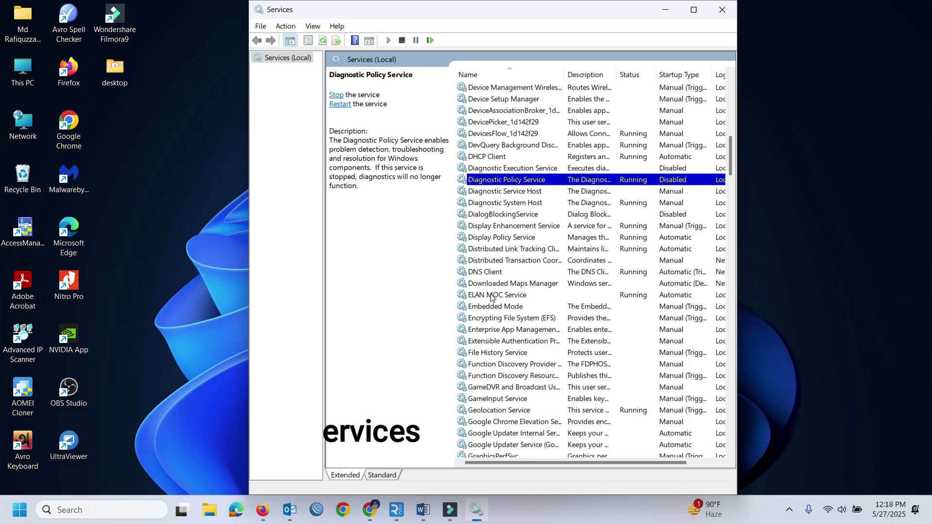
scroll(495, 296, down, 7)
scroll(506, 288, down, 3)
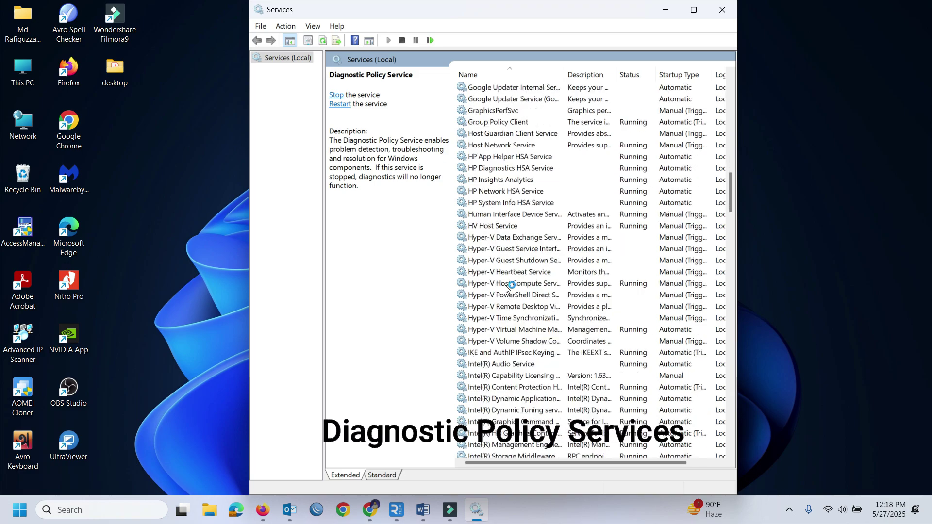
scroll(493, 240, up, 3)
scroll(492, 240, up, 3)
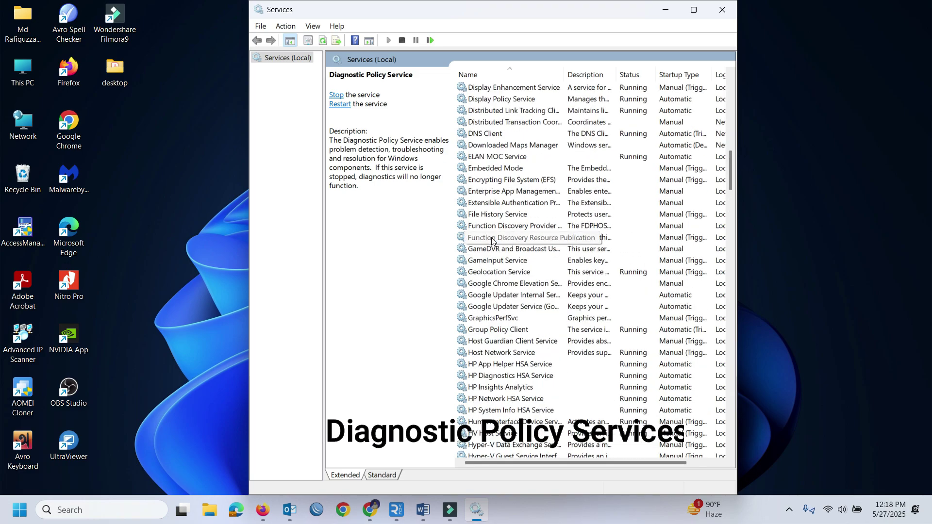
scroll(483, 250, up, 1)
click(481, 250)
click(493, 260)
click(508, 272)
key(Up)
key(Up)
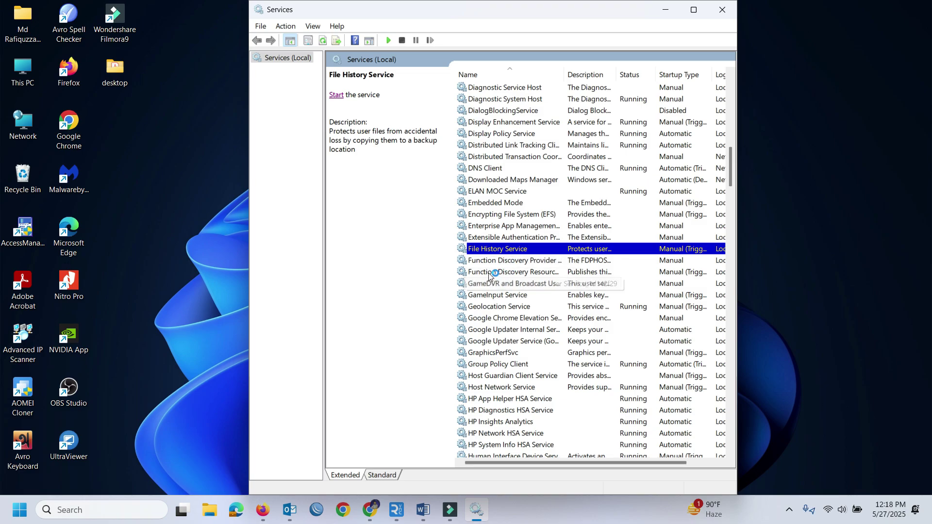
scroll(489, 274, down, 2)
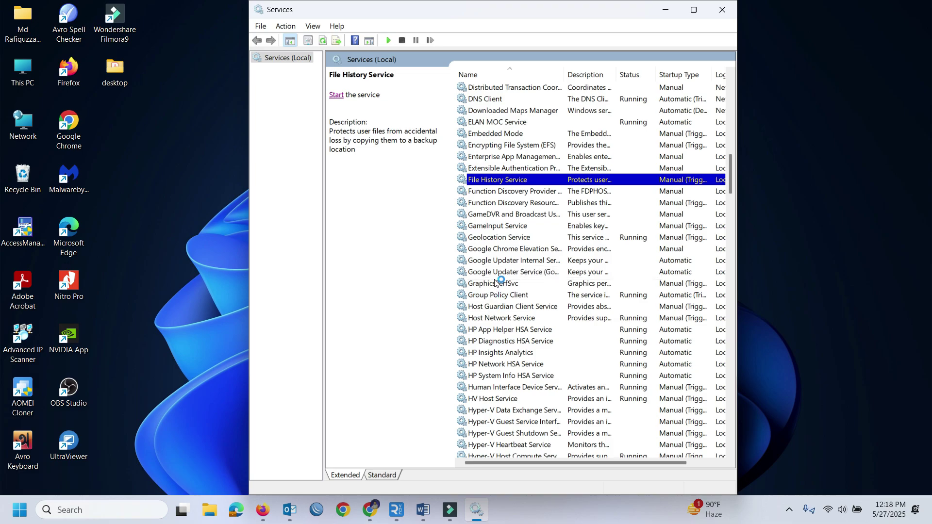
Review the GameDVR and Broadcast User Service description, and set the startup type of IP Helper to Disabled
click(491, 219)
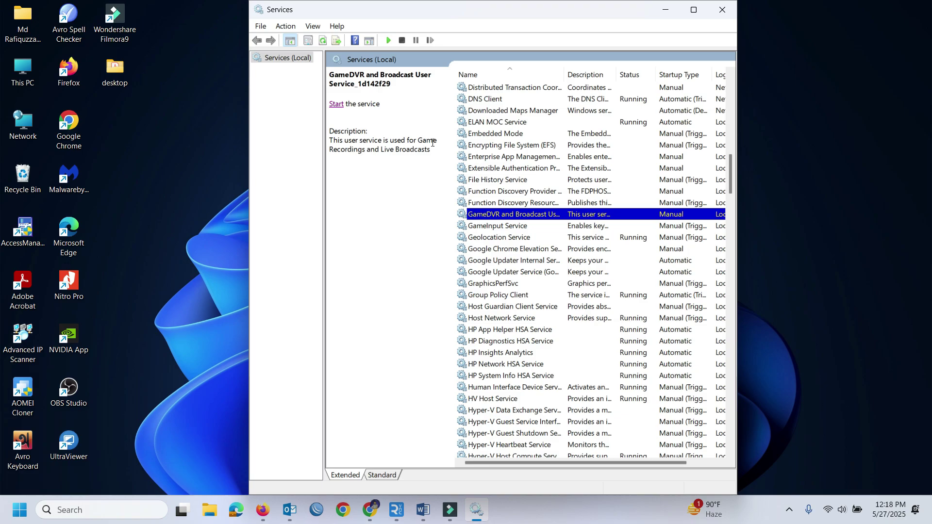
scroll(497, 339, down, 8)
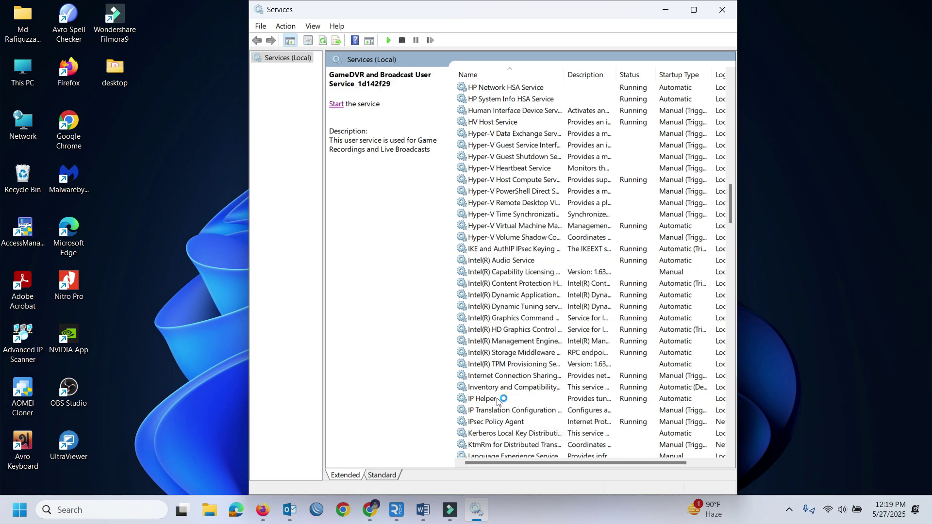
click(497, 399)
right_click(497, 399)
click(538, 370)
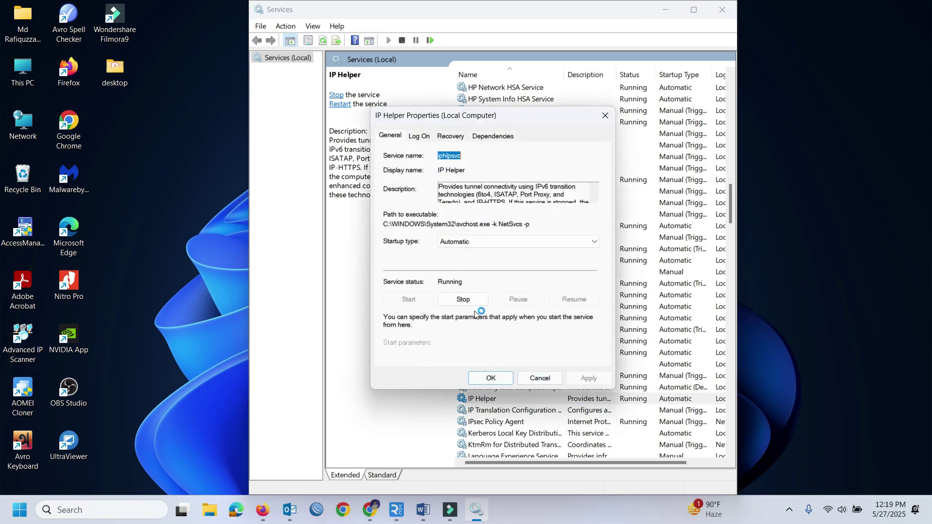
click(471, 242)
click(474, 276)
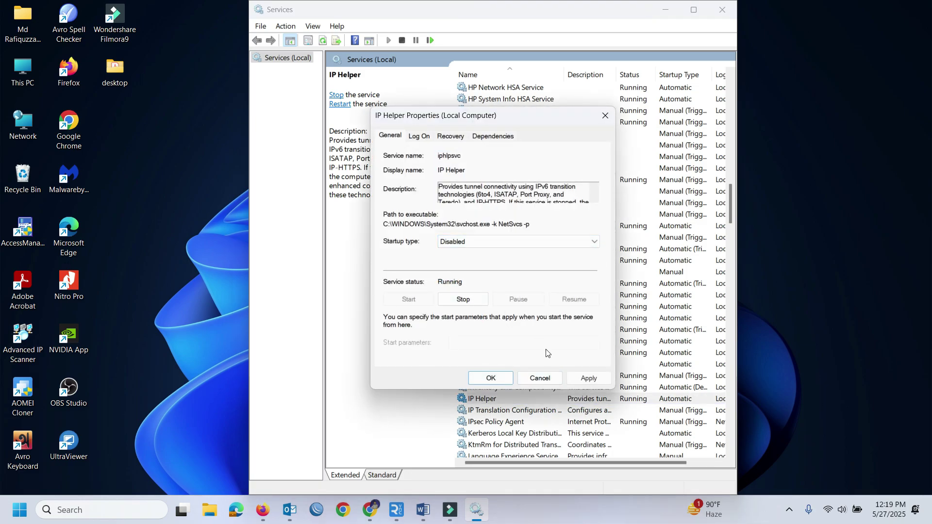
click(491, 378)
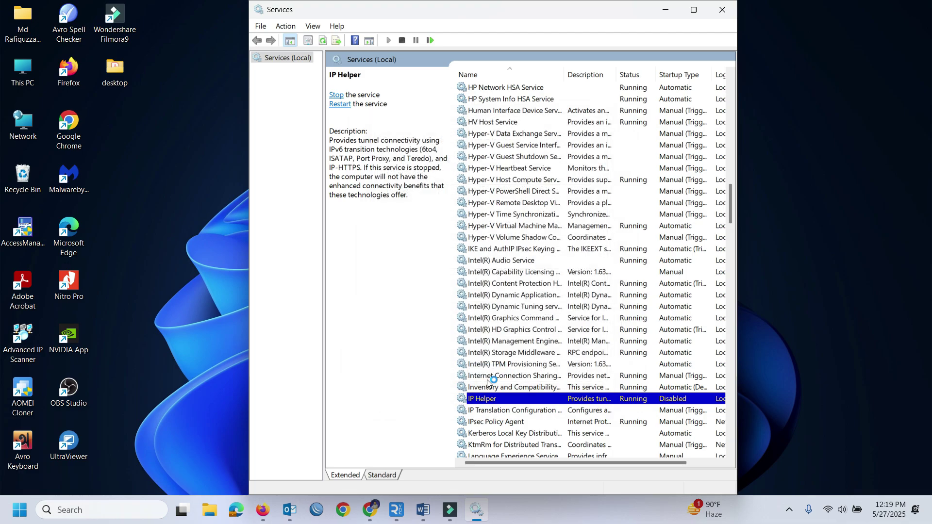
Review the description of the Parental Controls service and set its startup type to Disabled, applying the change
scroll(510, 315, down, 8)
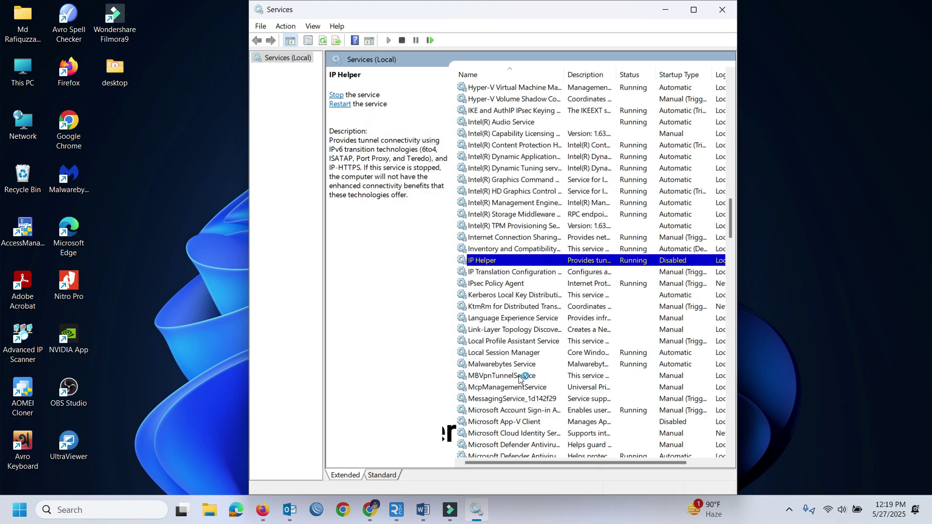
scroll(508, 296, down, 6)
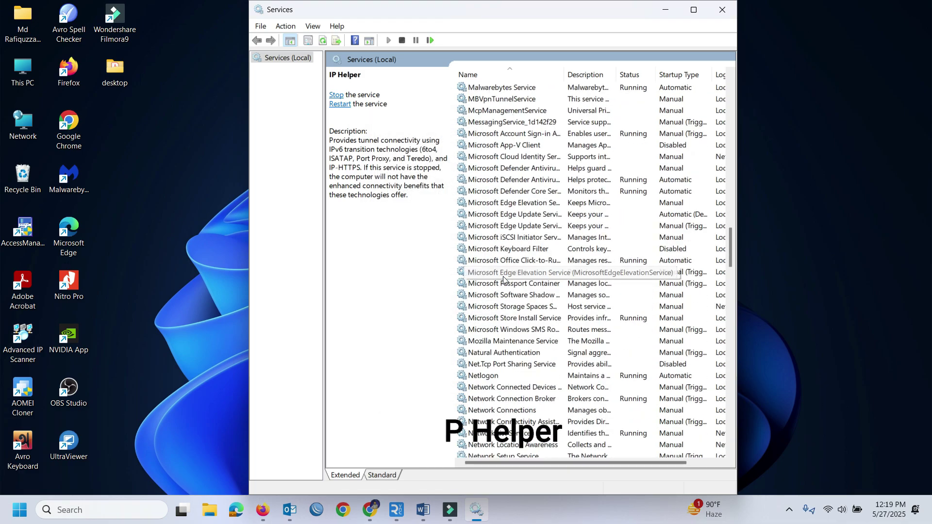
scroll(500, 326, down, 4)
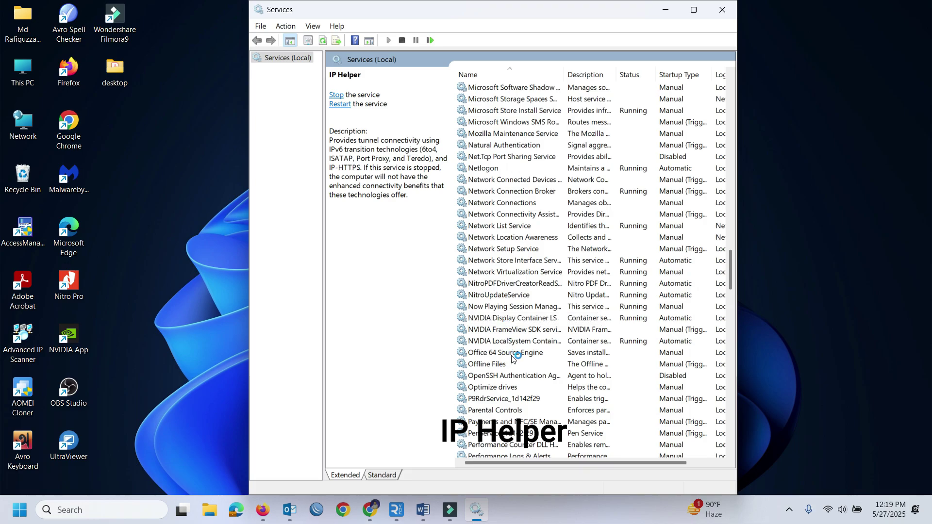
click(495, 410)
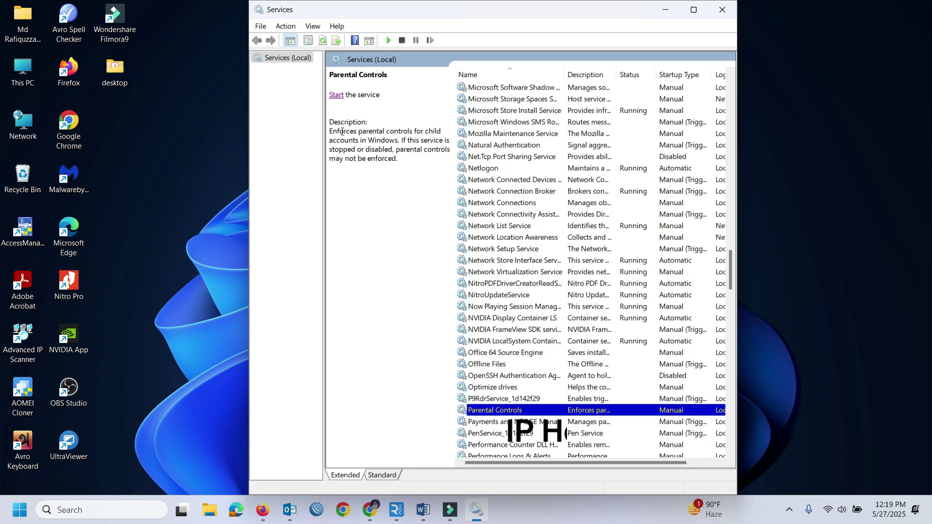
click(381, 134)
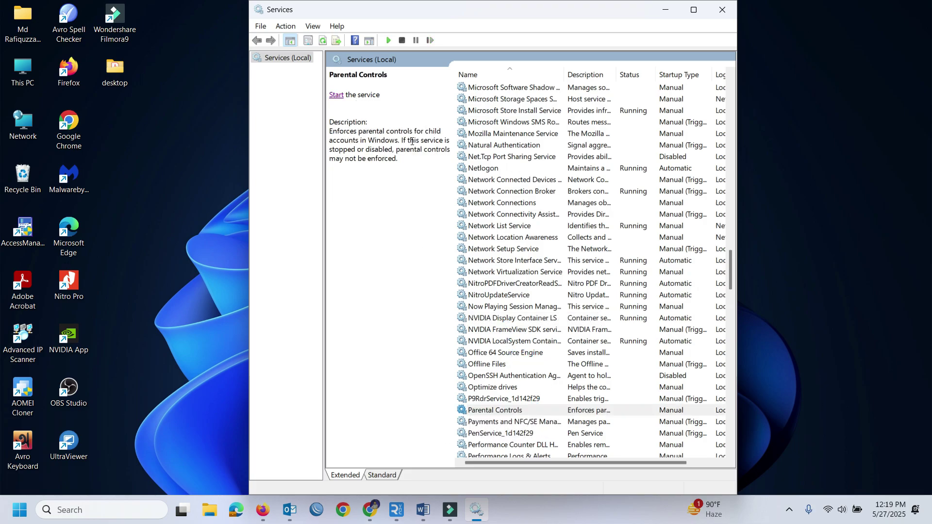
right_click(501, 412)
click(542, 384)
click(468, 242)
click(488, 283)
click(589, 378)
click(493, 378)
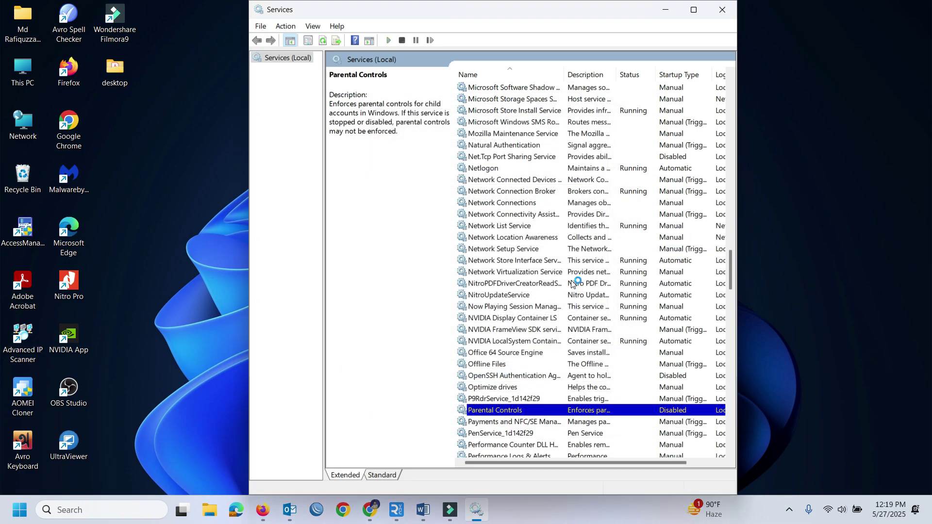
Set the startup type of Sensor Service to Disabled in its properties and apply the change
scroll(572, 286, down, 7)
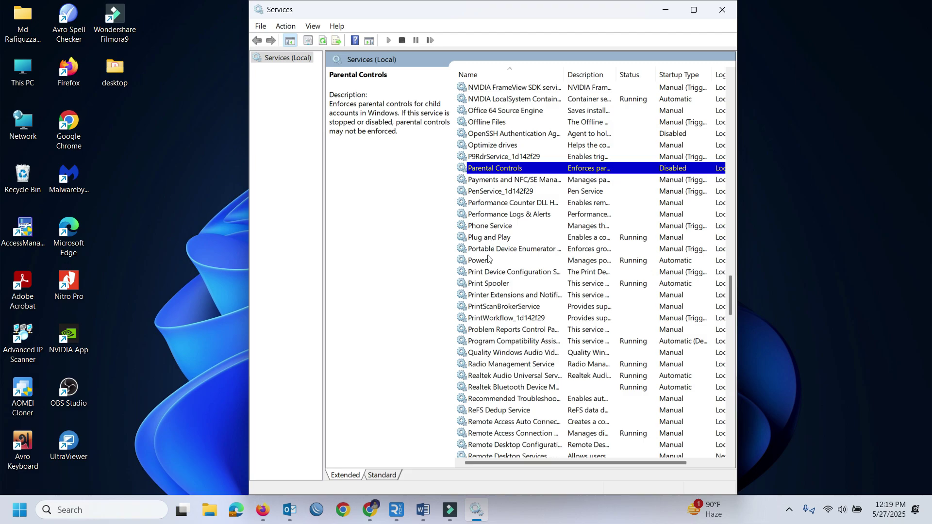
scroll(509, 277, down, 9)
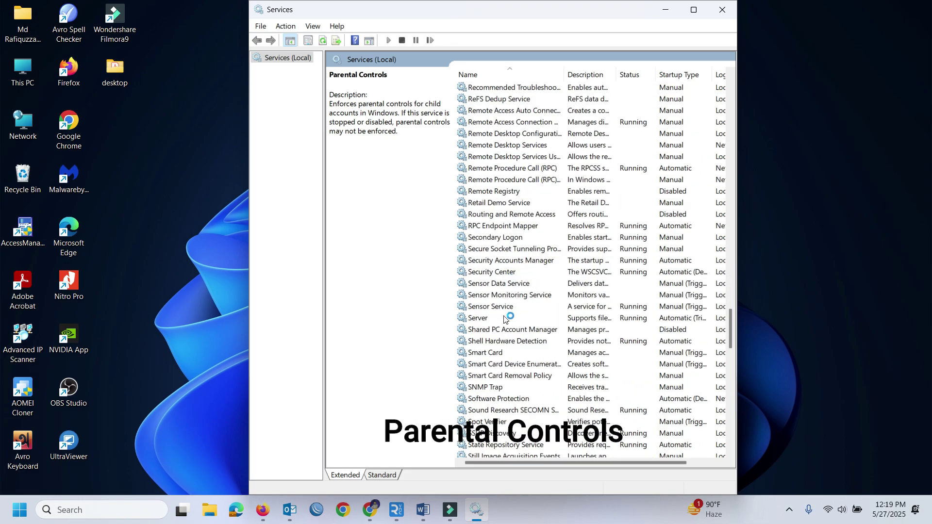
click(501, 308)
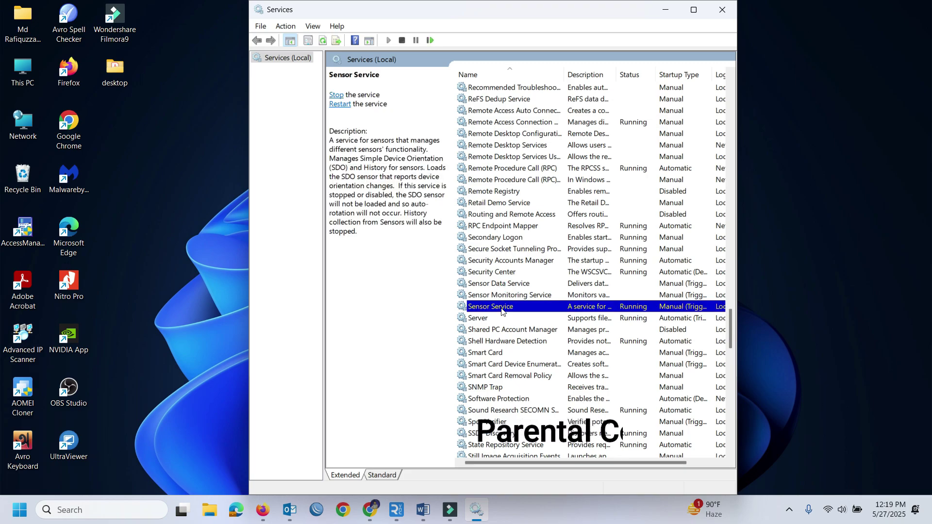
right_click(501, 310)
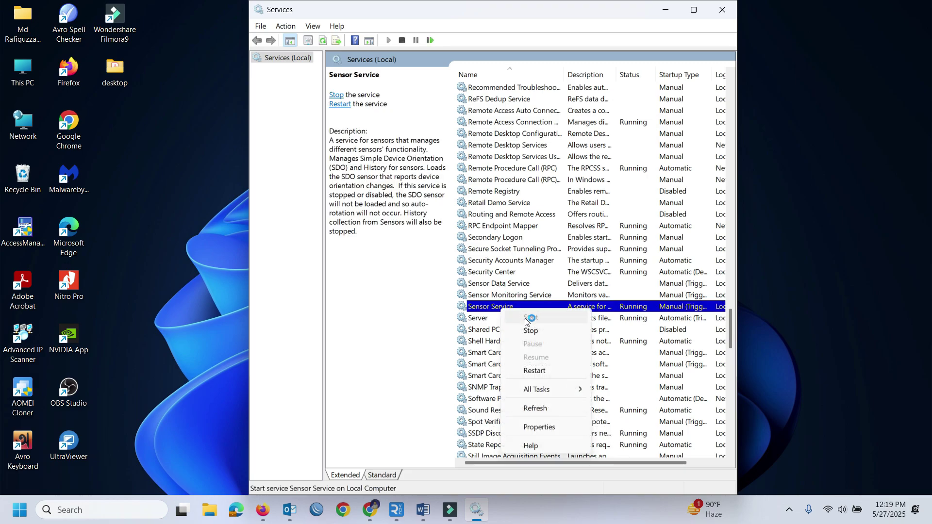
click(537, 427)
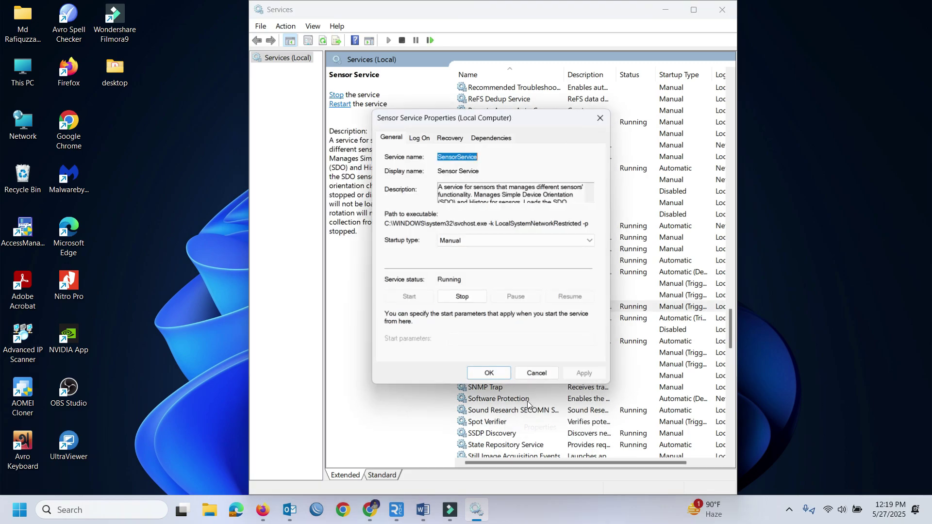
click(472, 243)
click(461, 275)
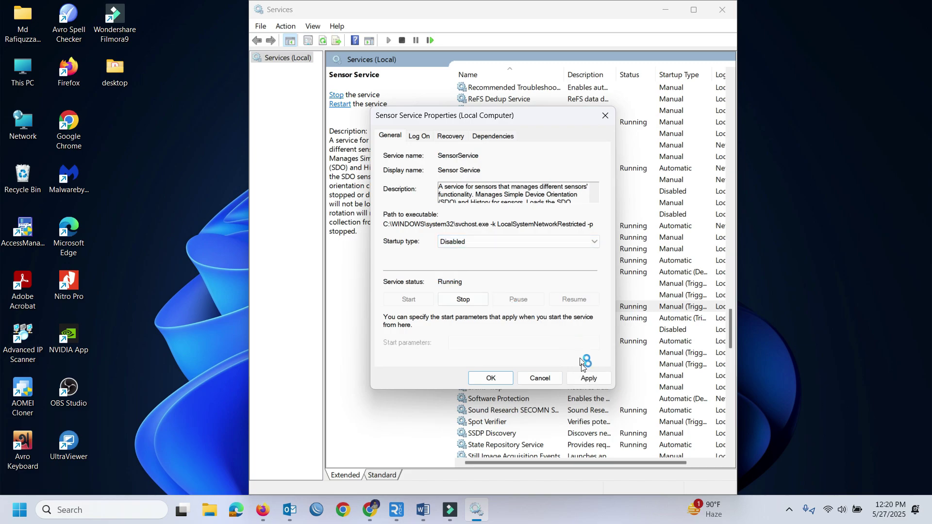
click(587, 378)
click(491, 378)
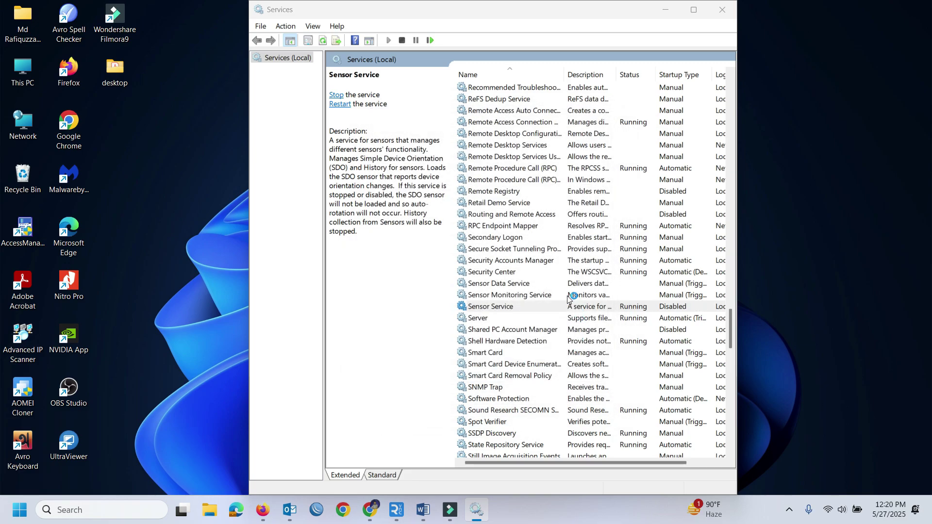
Set the startup type of the Smart Card service to Disabled in its properties and save the change
scroll(538, 262, down, 1)
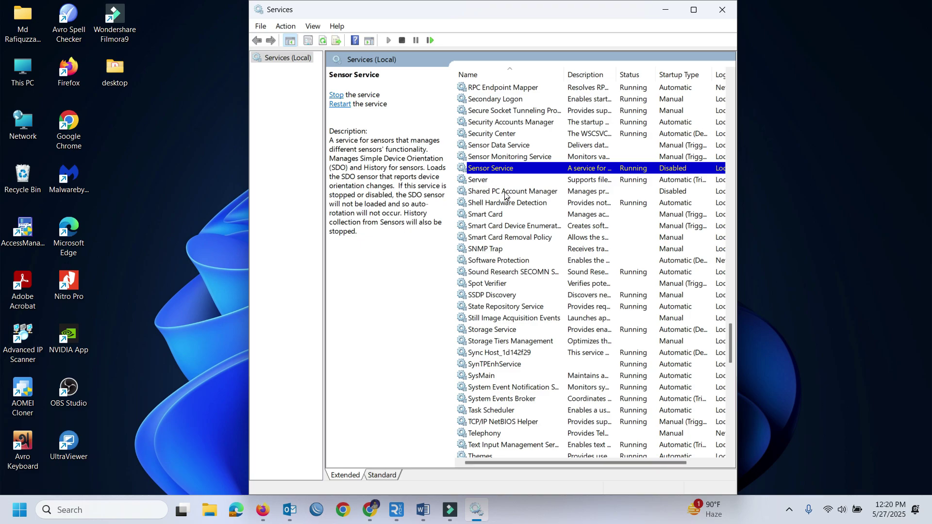
click(494, 218)
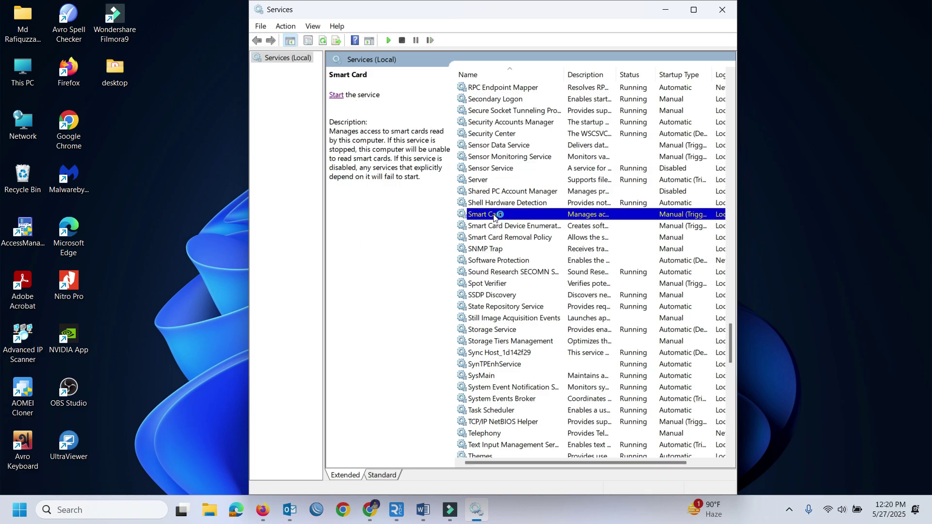
right_click(494, 218)
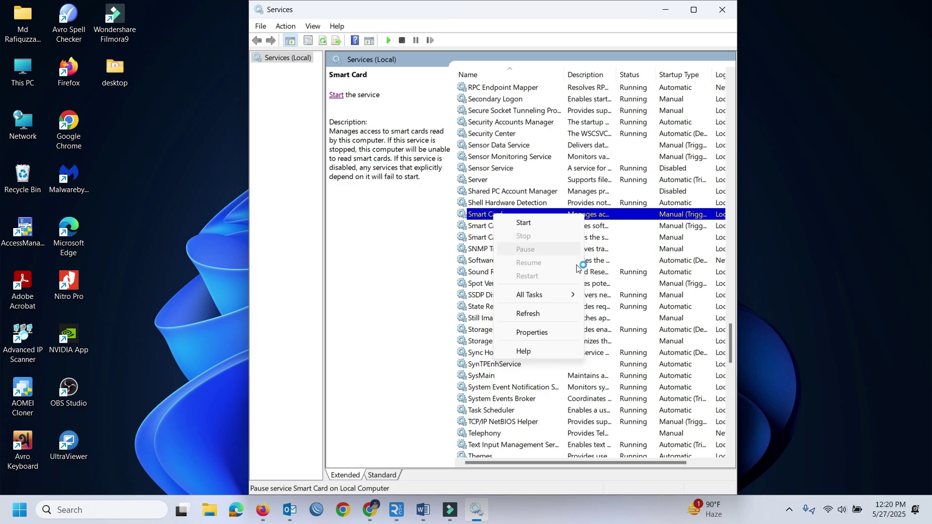
click(529, 334)
click(474, 243)
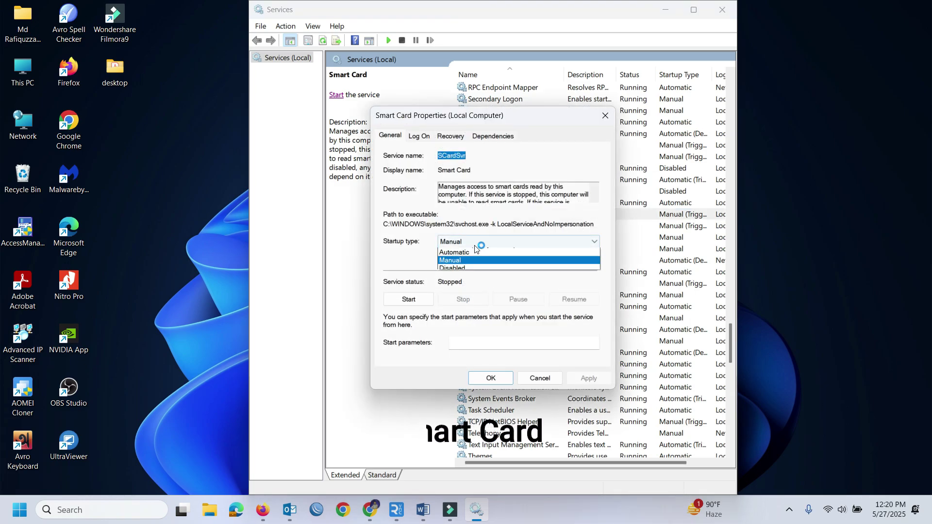
click(459, 277)
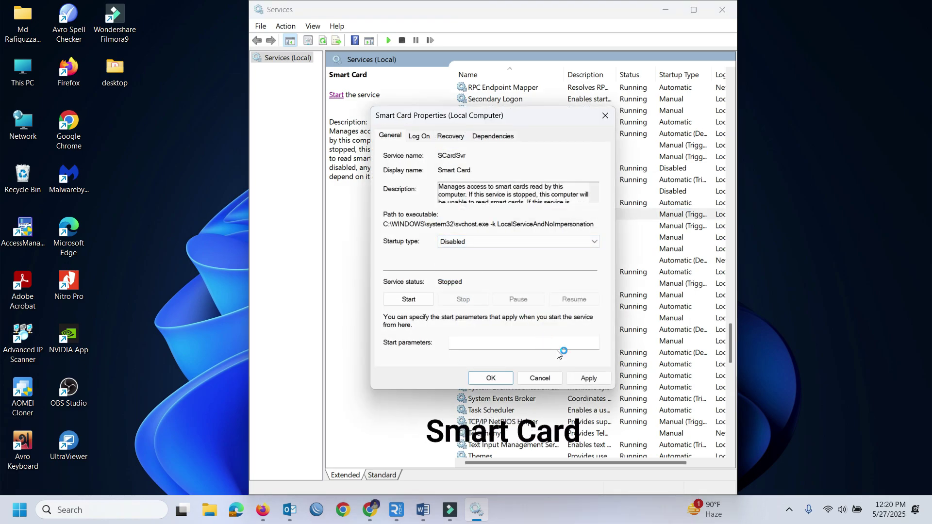
click(491, 378)
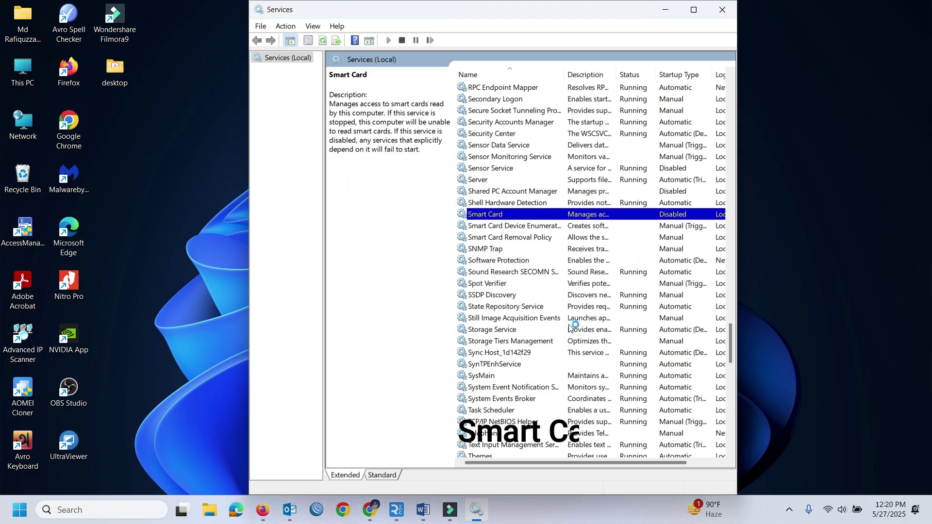
Review the description of the SysMain service and set its startup type to Disabled, applying the change
click(505, 307)
click(491, 377)
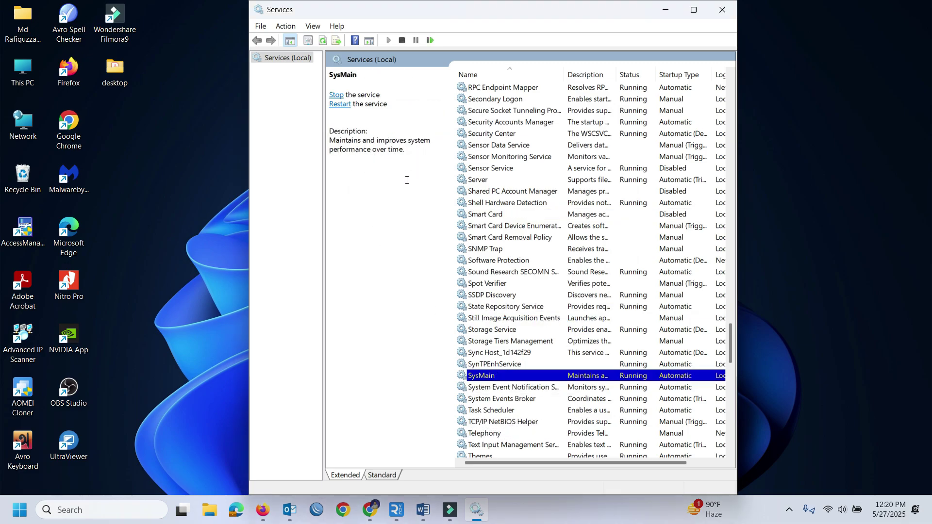
scroll(564, 305, down, 5)
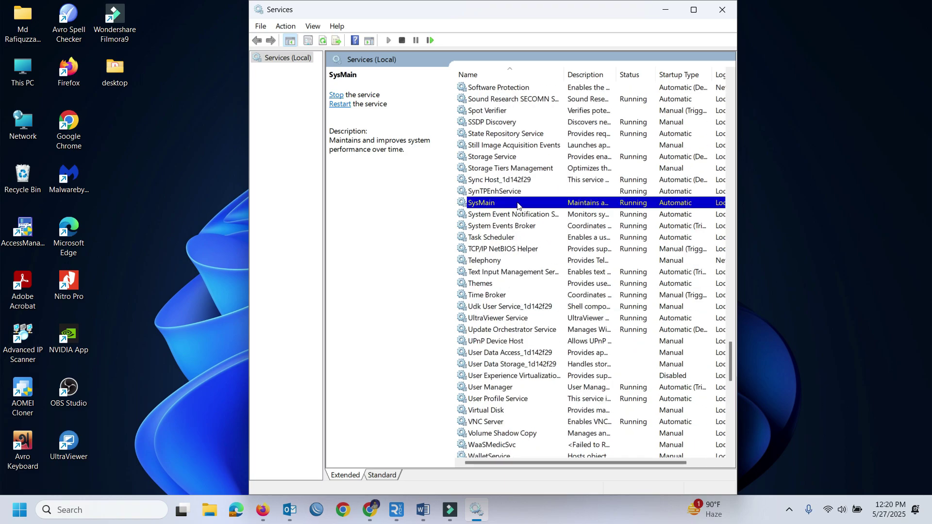
right_click(517, 206)
click(549, 320)
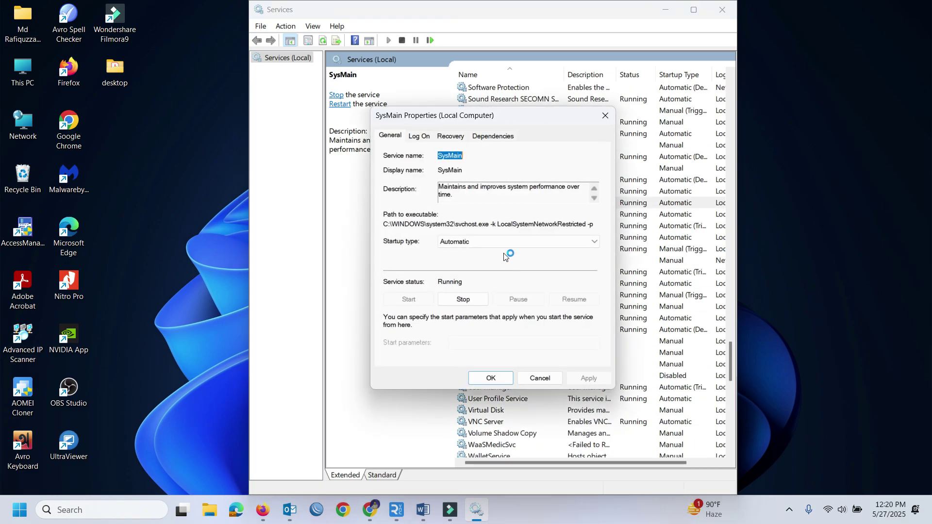
click(470, 243)
click(483, 281)
click(588, 378)
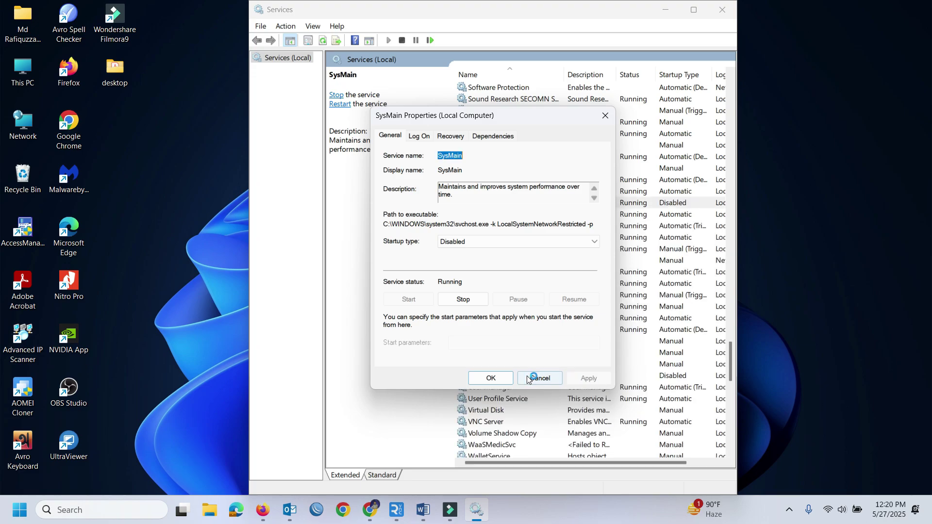
click(497, 379)
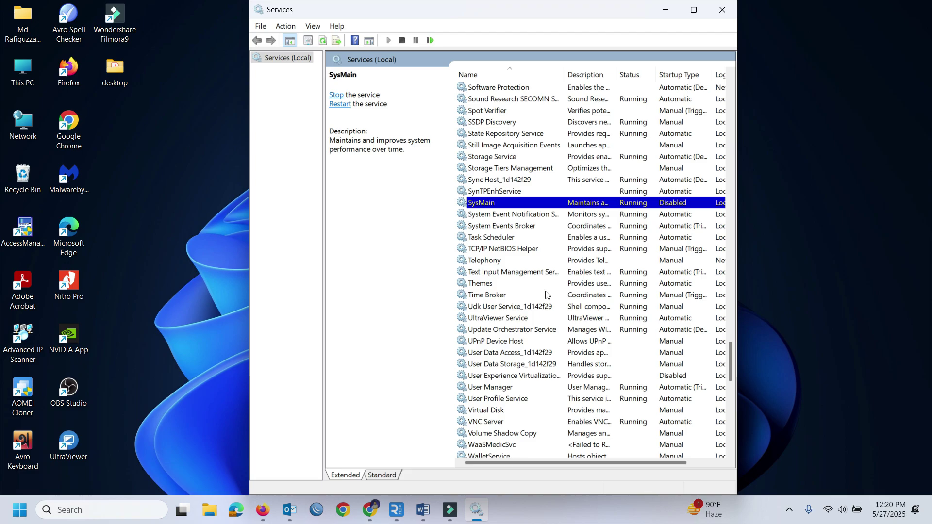
Review the description of WalletService and set its startup type to Disabled, applying the change
scroll(558, 263, down, 4)
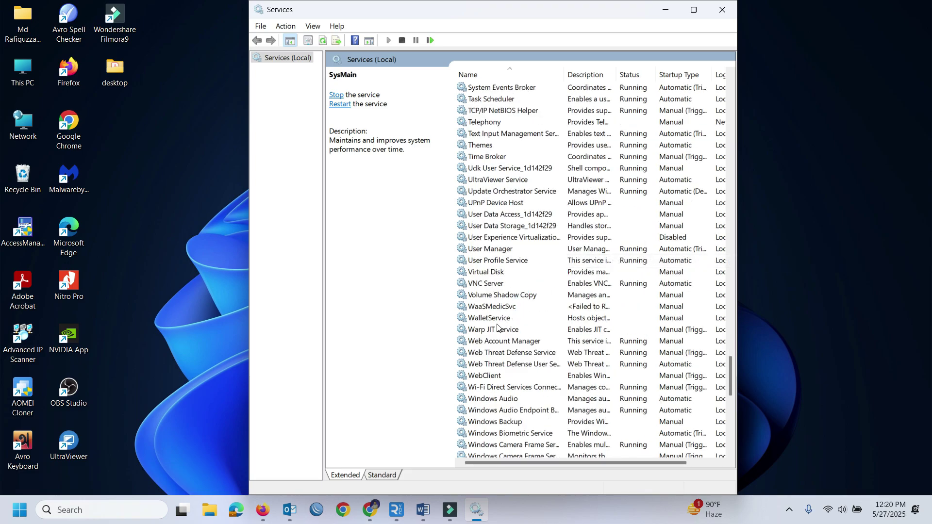
click(493, 319)
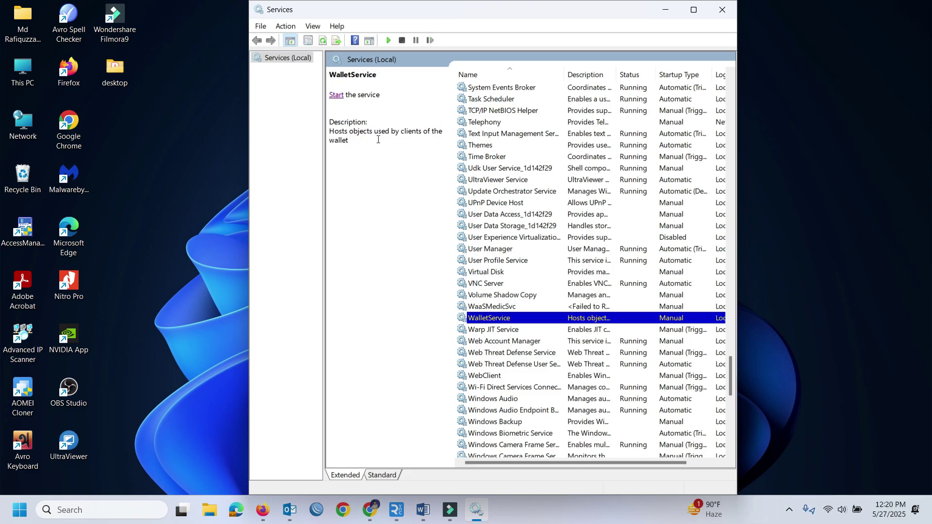
right_click(517, 319)
click(565, 431)
click(459, 242)
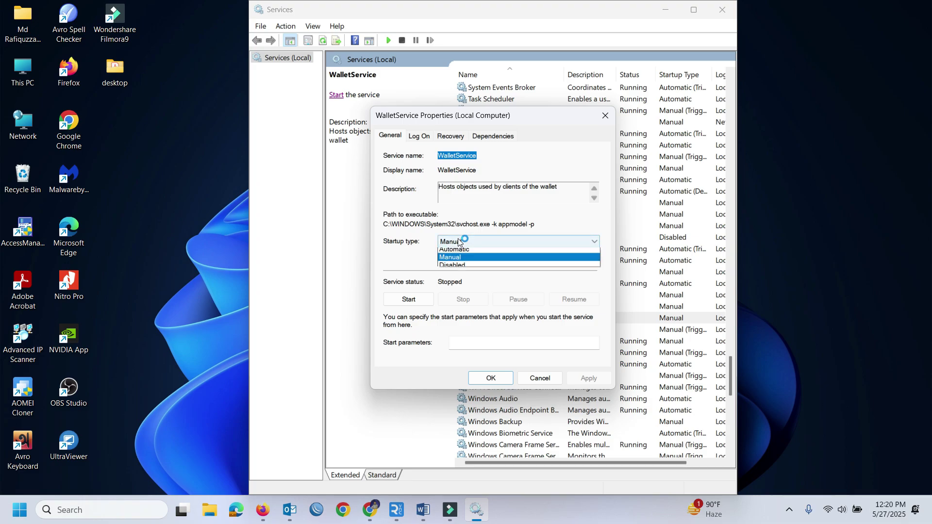
click(456, 268)
click(485, 242)
click(451, 276)
click(589, 378)
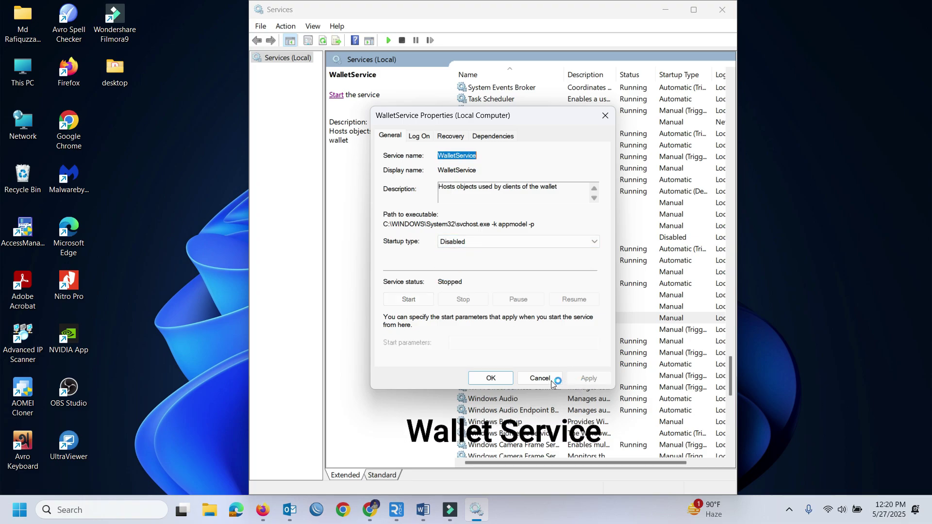
click(490, 379)
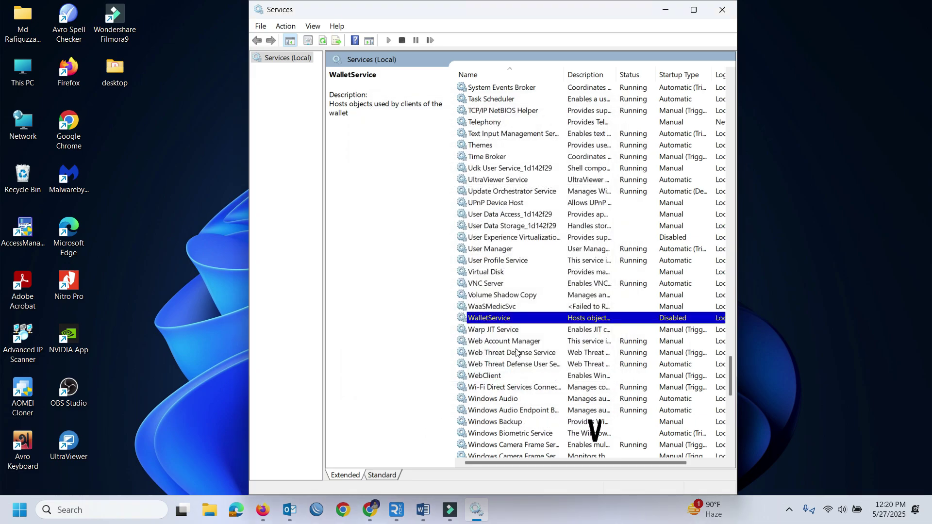
scroll(517, 357, down, 3)
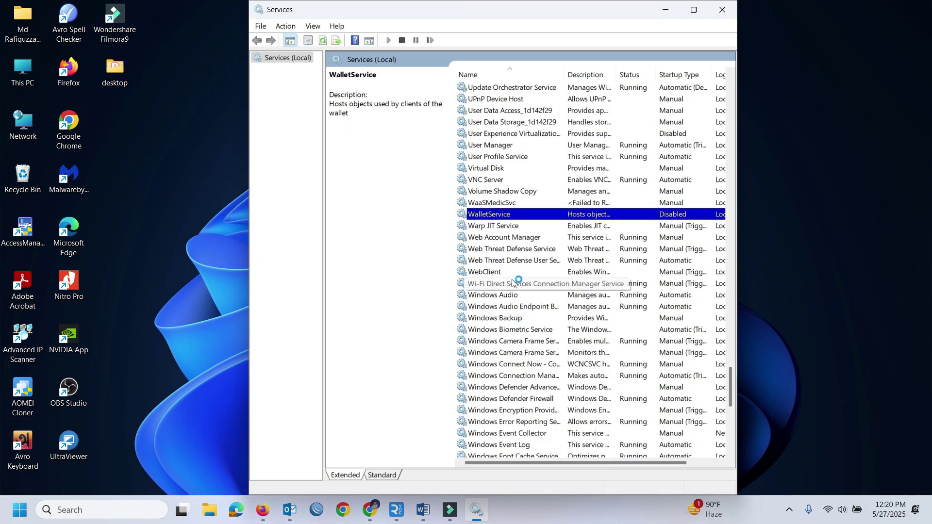
Review the description of Windows Biometric Service and set its startup type to Disabled, applying the change
click(513, 330)
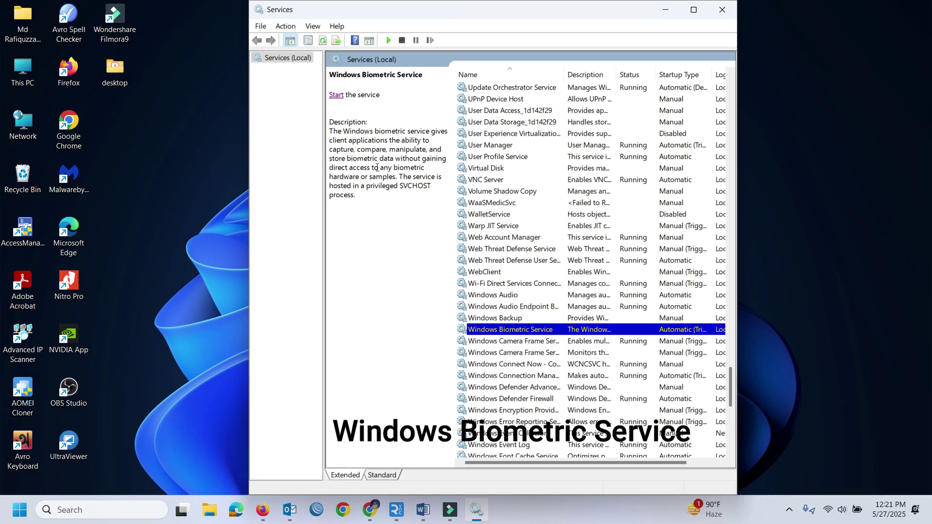
click(403, 163)
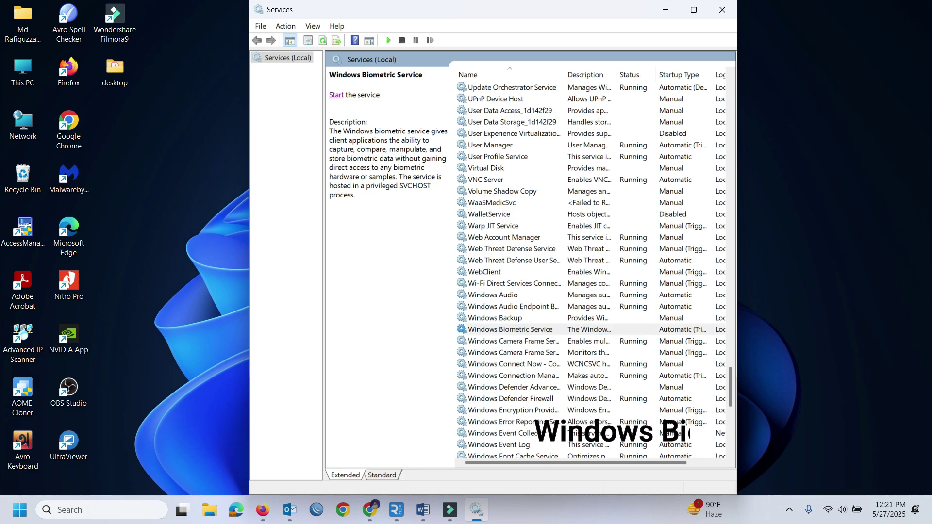
right_click(515, 332)
click(552, 448)
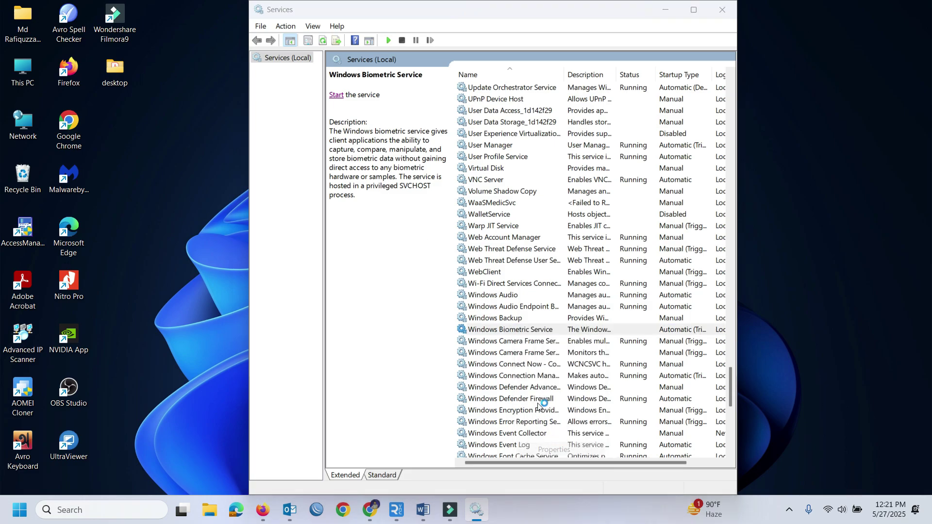
click(462, 242)
click(462, 280)
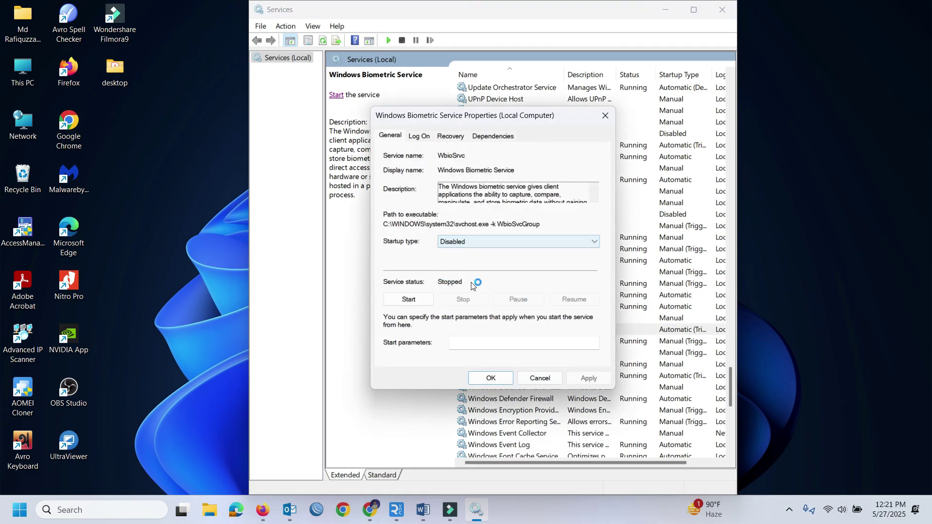
click(587, 378)
click(490, 378)
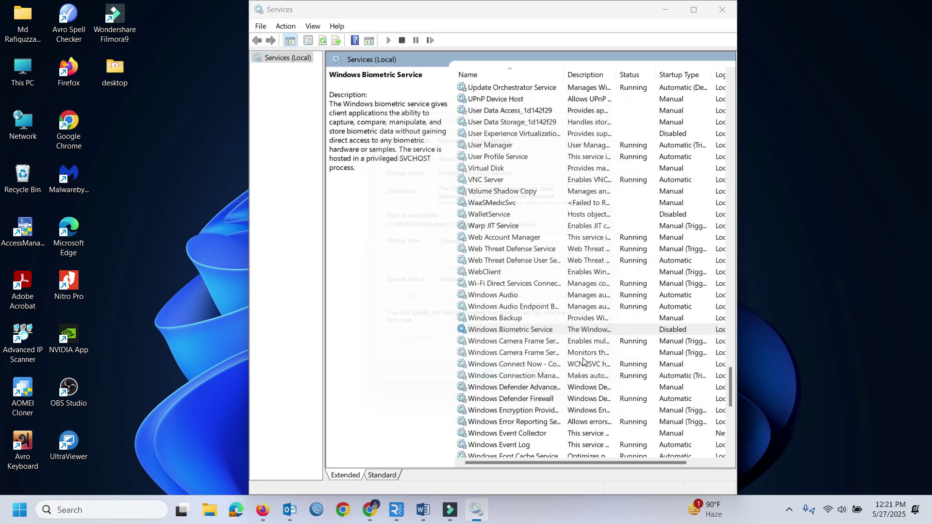
Try to stop the Windows Error Reporting Service and set its startup type to Disabled, saving the change
scroll(565, 316, down, 8)
scroll(565, 317, up, 2)
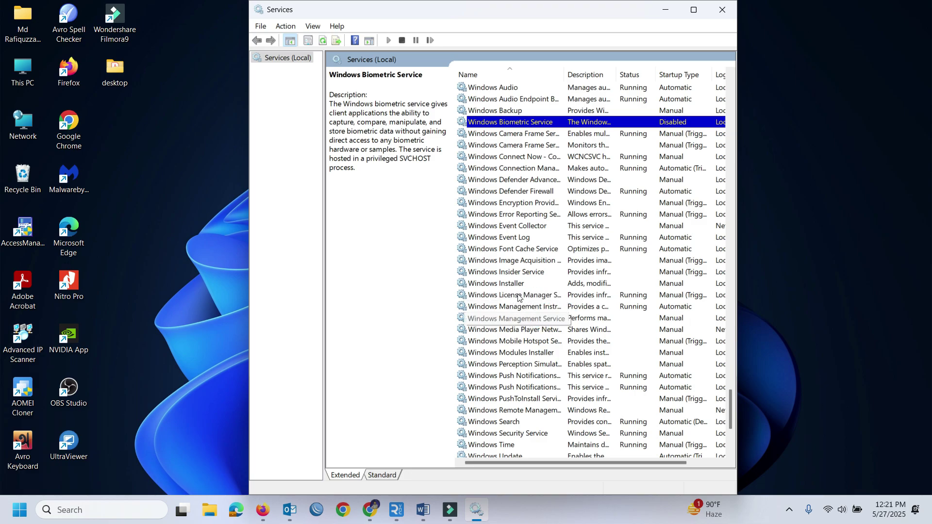
click(515, 216)
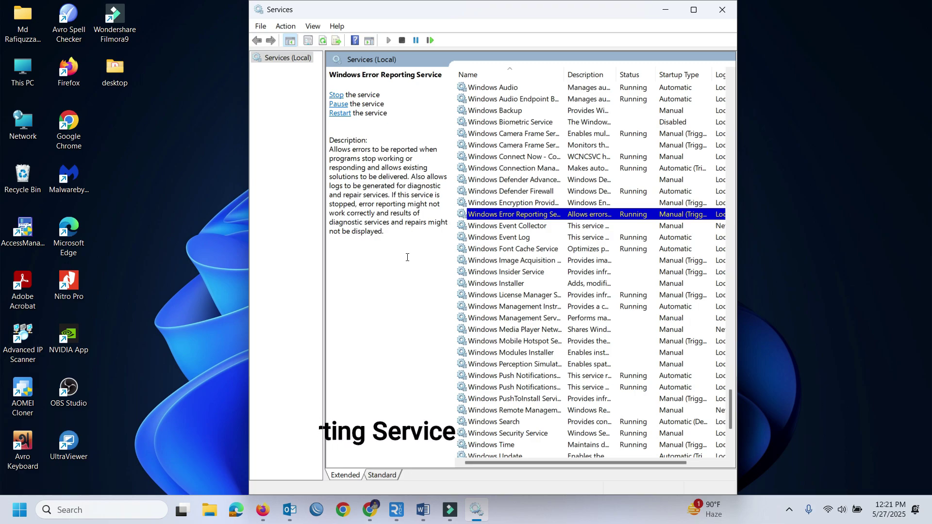
right_click(505, 217)
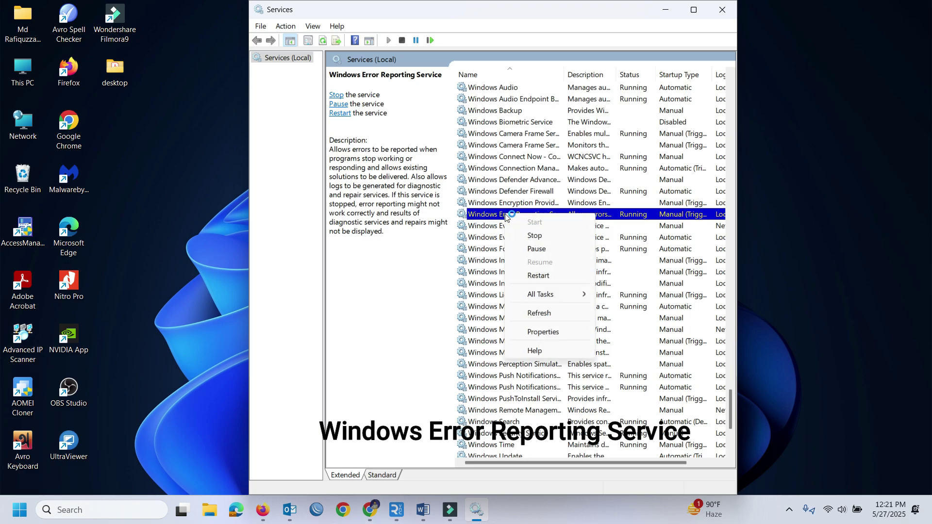
click(536, 334)
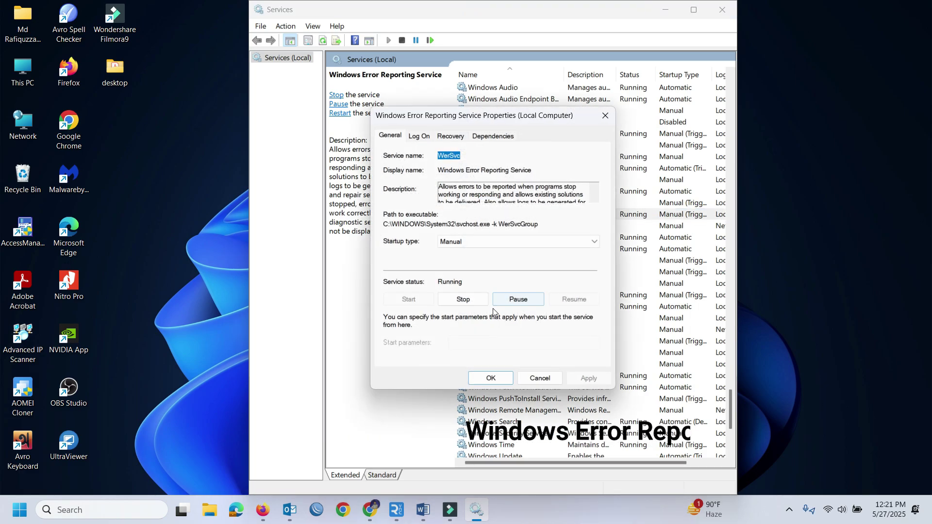
click(461, 299)
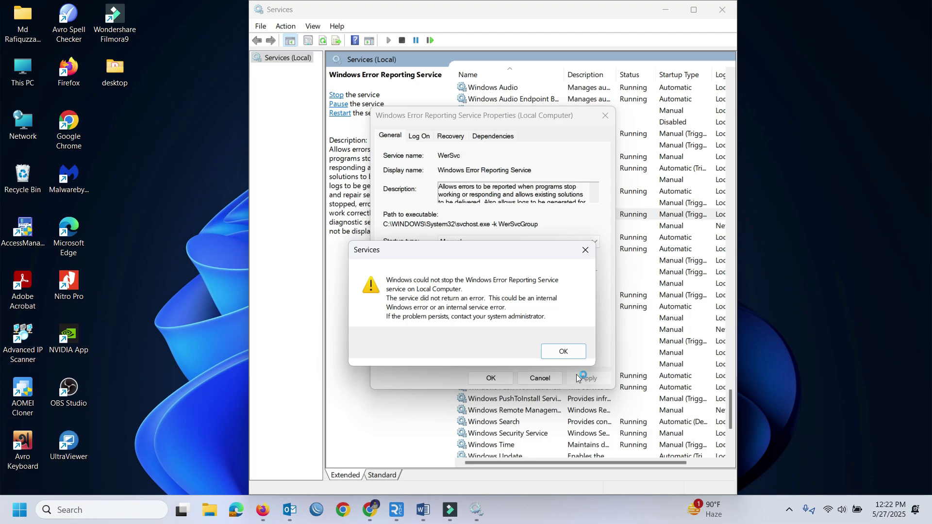
click(572, 356)
click(479, 240)
click(458, 278)
click(587, 378)
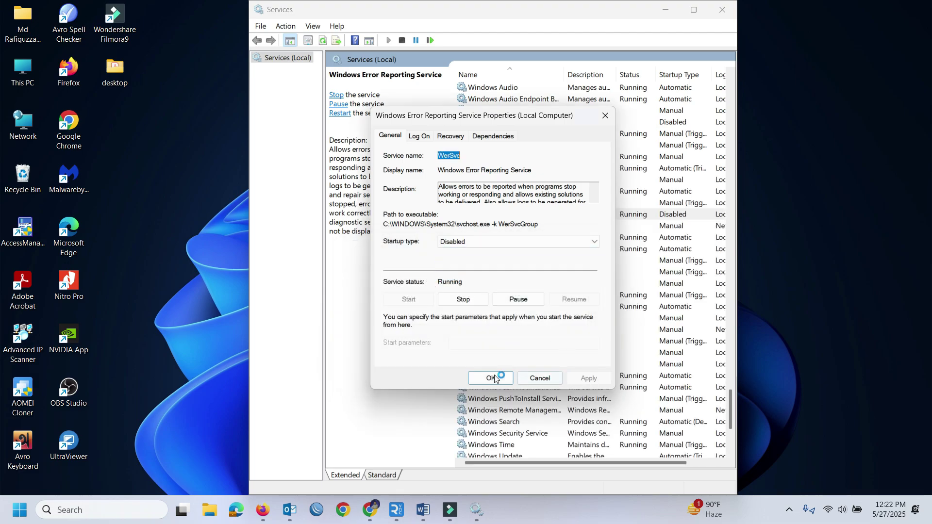
click(489, 378)
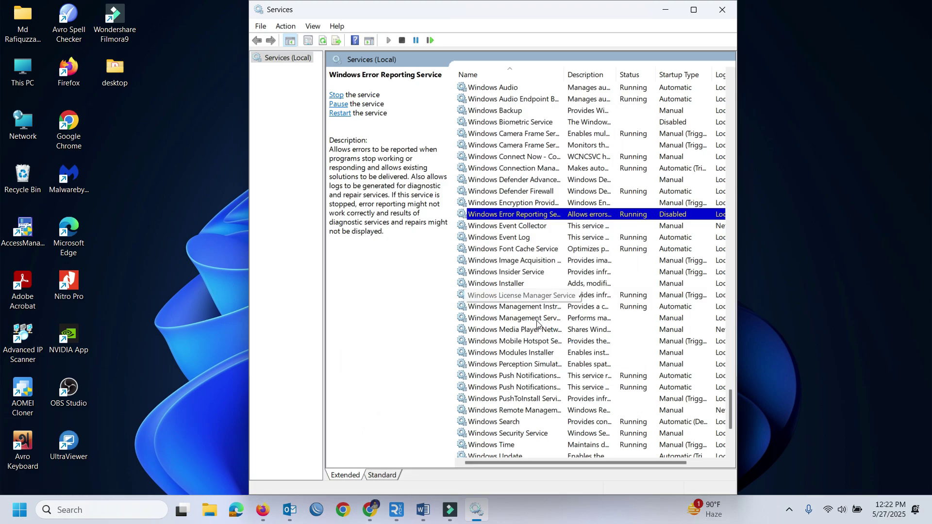
Set the startup type of the Work Folders service to Disabled in its properties and save the change
scroll(536, 324, down, 3)
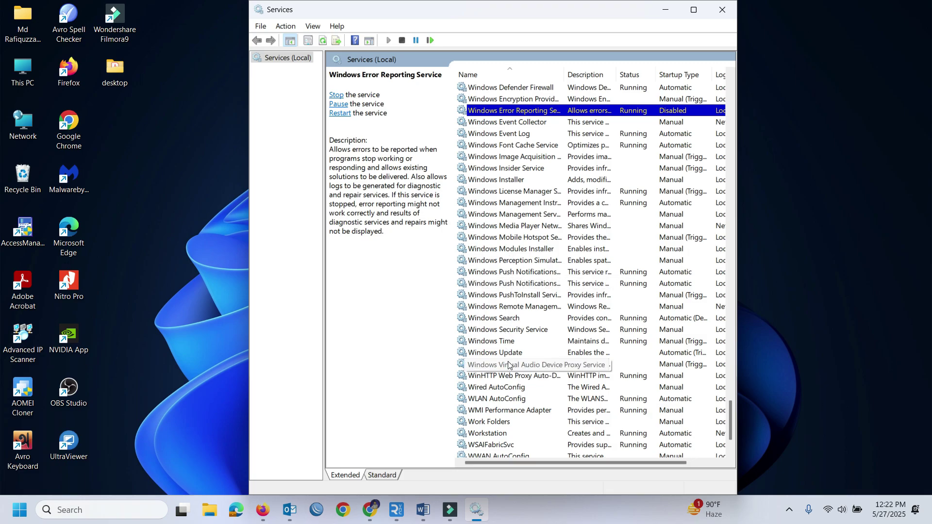
click(504, 422)
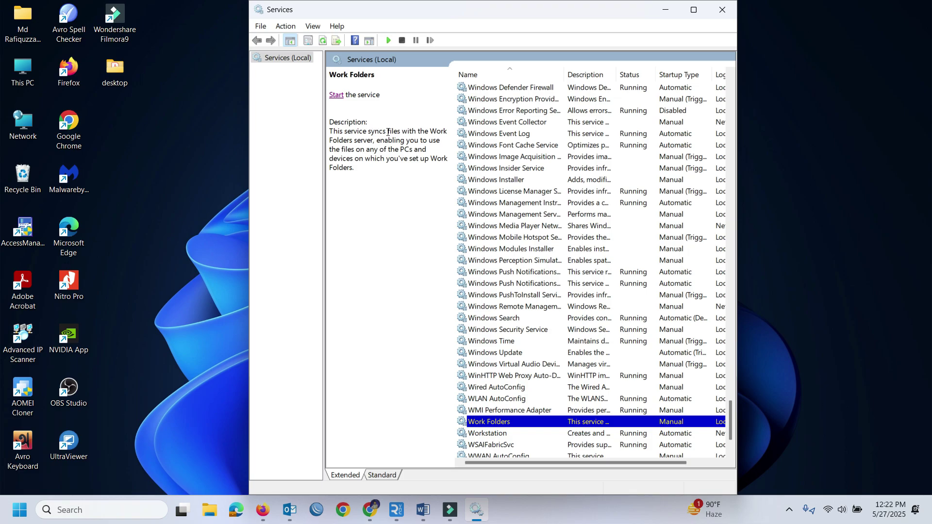
right_click(502, 421)
click(541, 395)
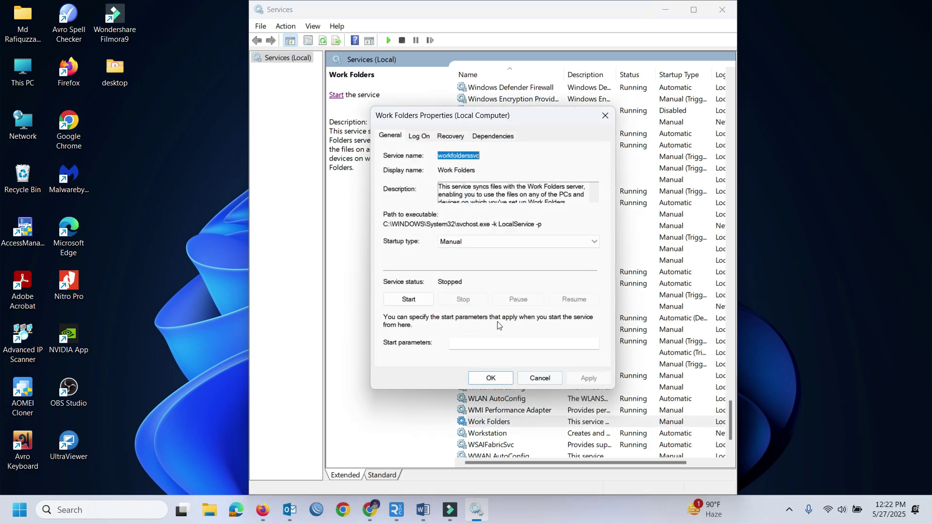
click(463, 243)
click(457, 278)
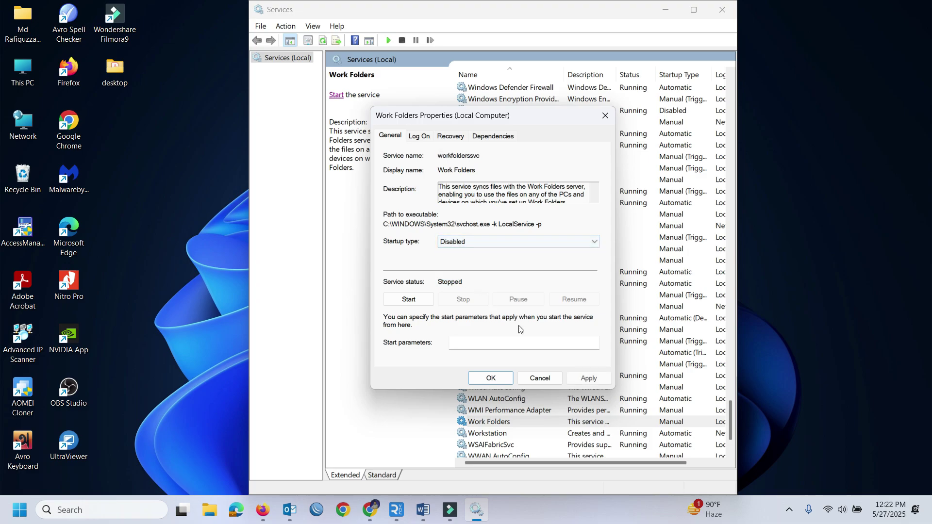
click(588, 378)
click(491, 378)
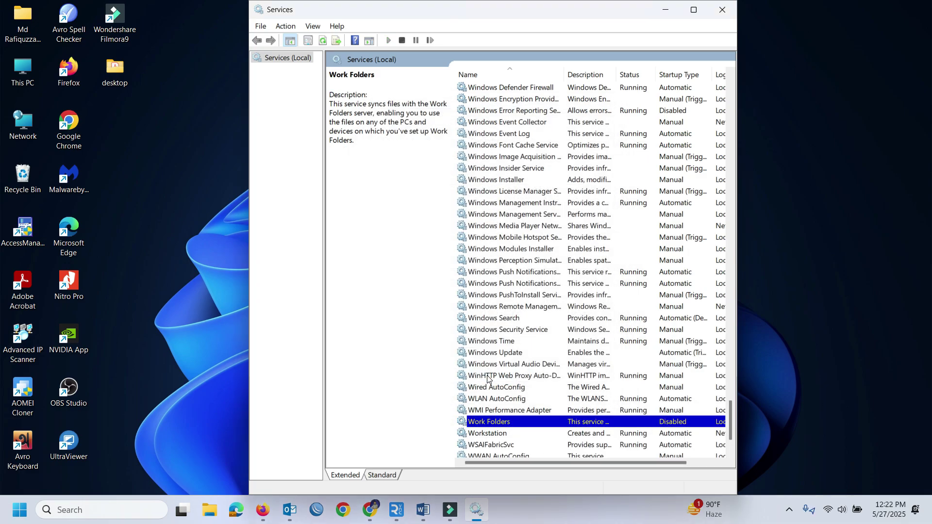
Set the startup type of Xbox Accessory Management Service to Disabled in its properties and save the change
scroll(539, 388, down, 2)
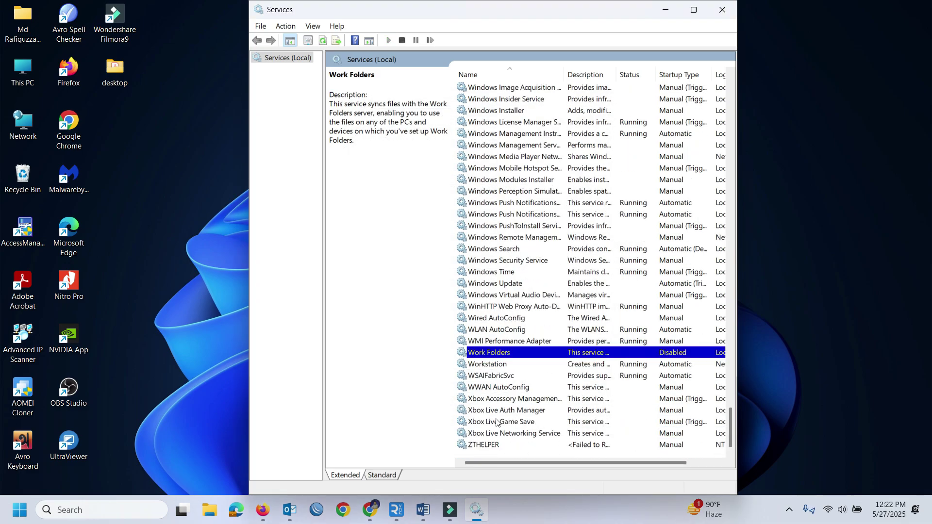
click(505, 401)
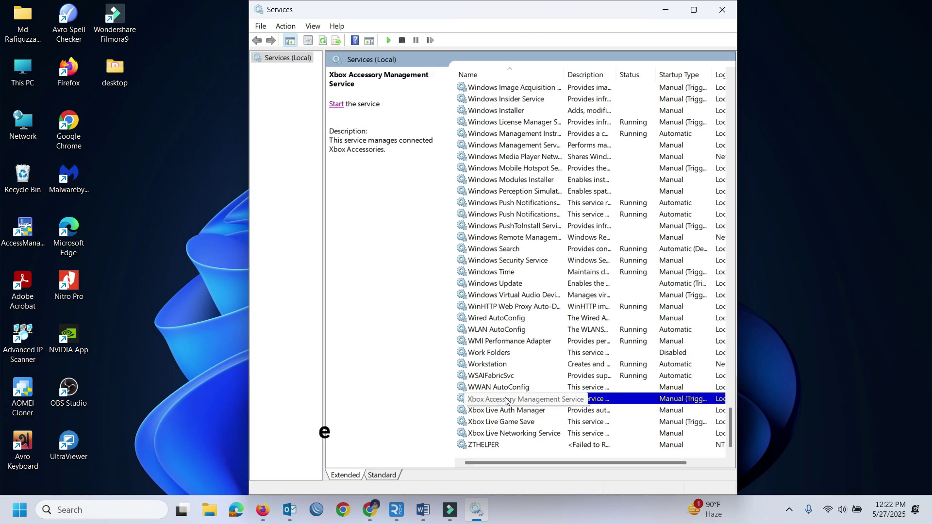
right_click(505, 399)
click(546, 371)
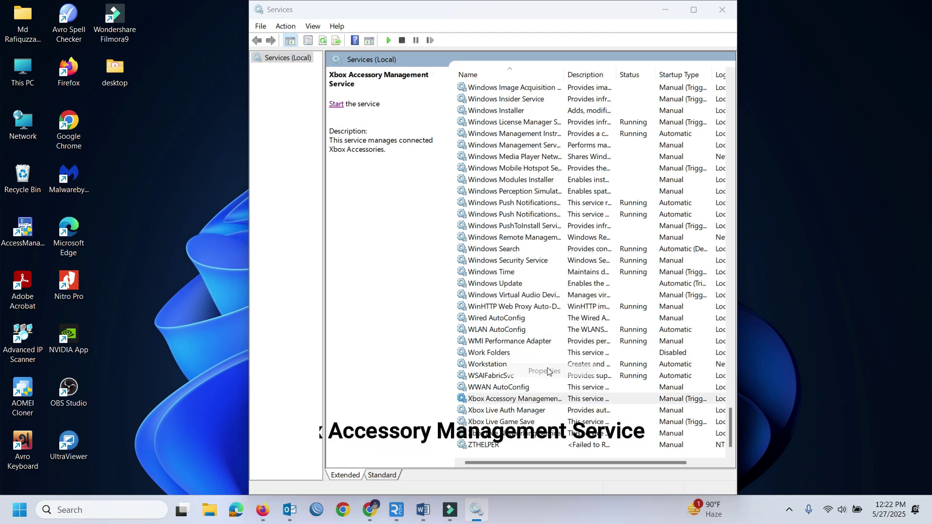
click(446, 241)
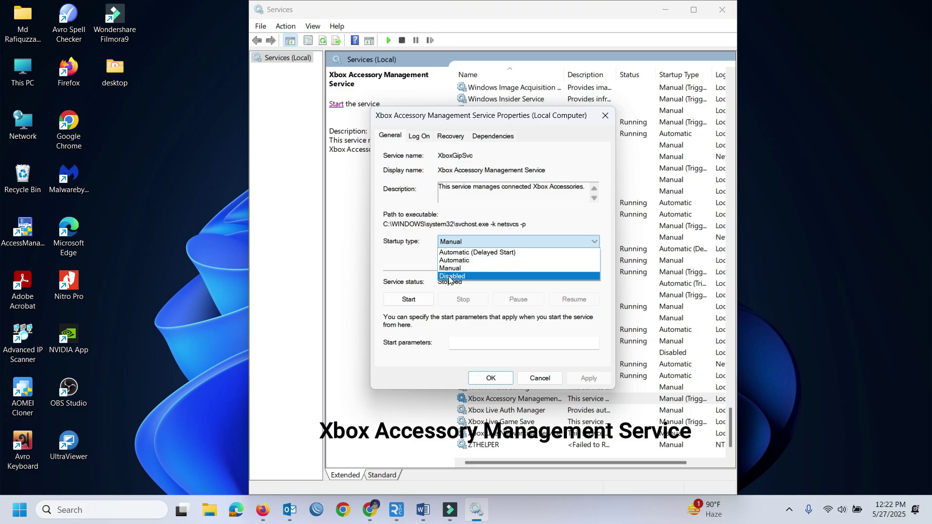
click(449, 276)
click(588, 378)
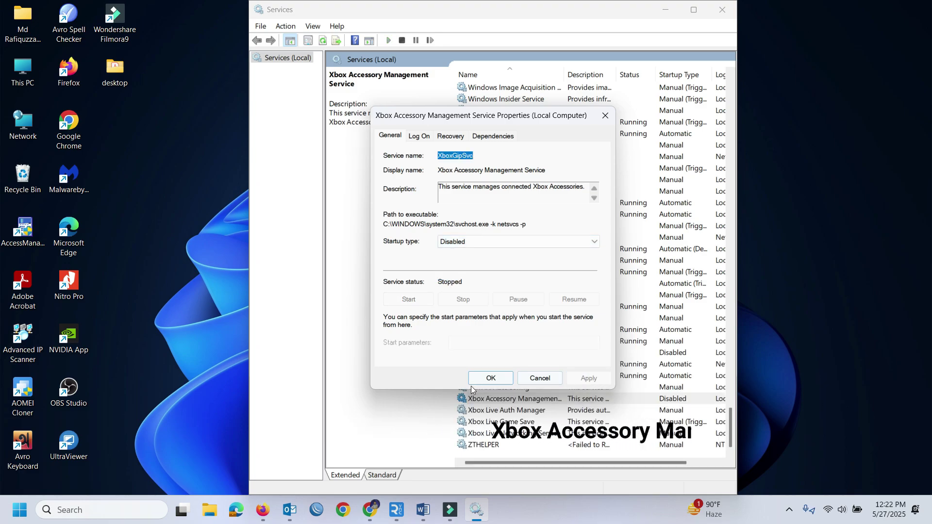
click(489, 378)
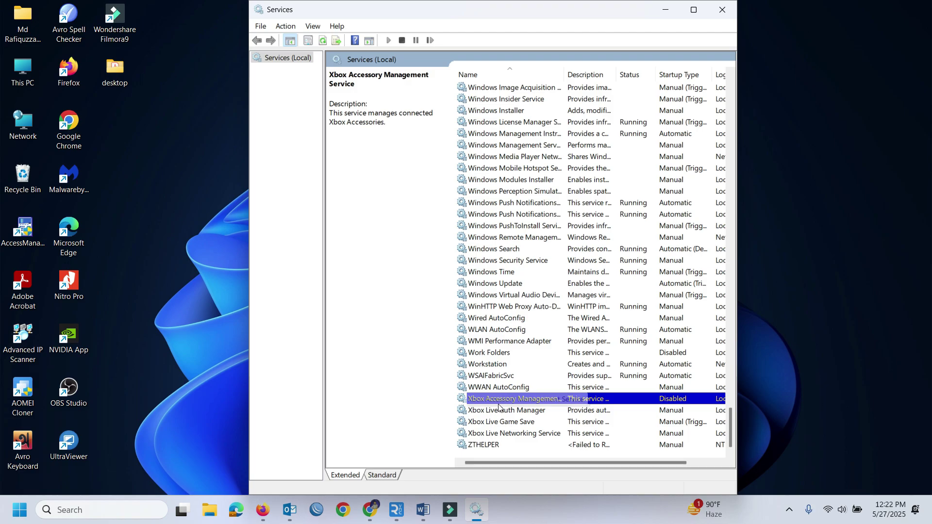
Set the startup type of Xbox Live Auth Manager to Disabled in its properties and save the change
click(502, 411)
right_click(500, 412)
click(530, 386)
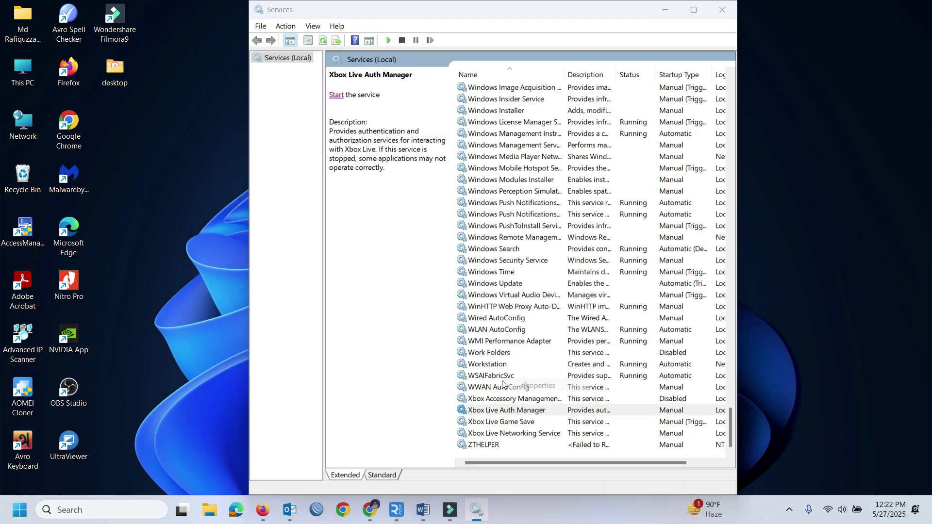
click(483, 241)
click(460, 276)
click(587, 379)
click(496, 378)
Set the startup type of Xbox Live Game Save to Disabled in its properties and save the change
click(503, 421)
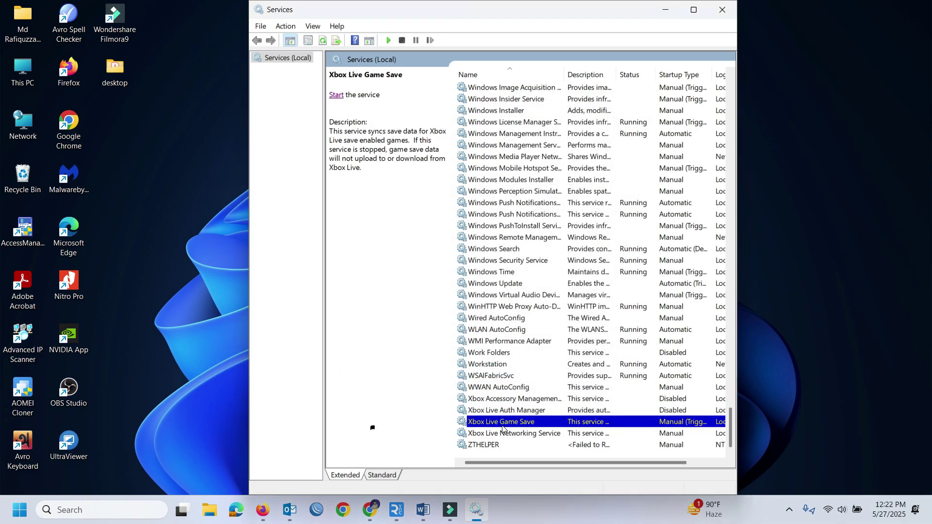
right_click(514, 422)
click(523, 390)
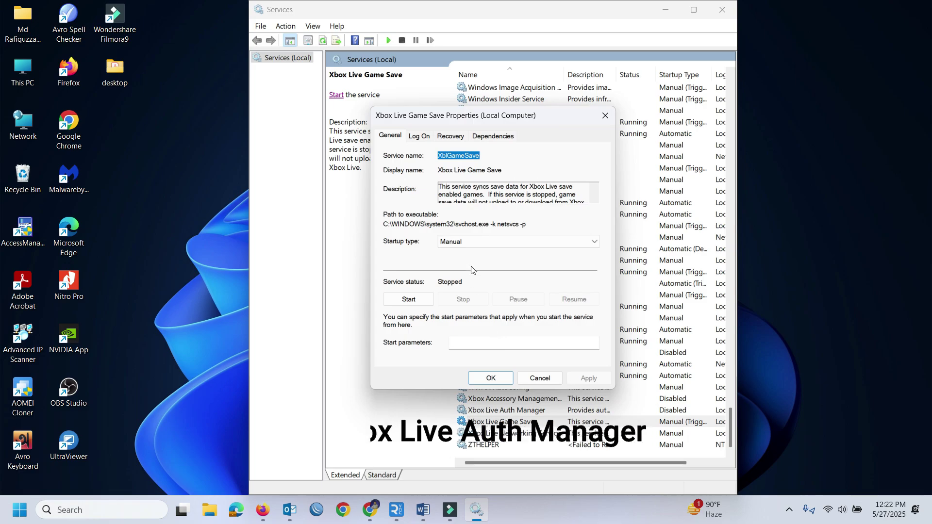
click(466, 241)
click(460, 277)
click(587, 380)
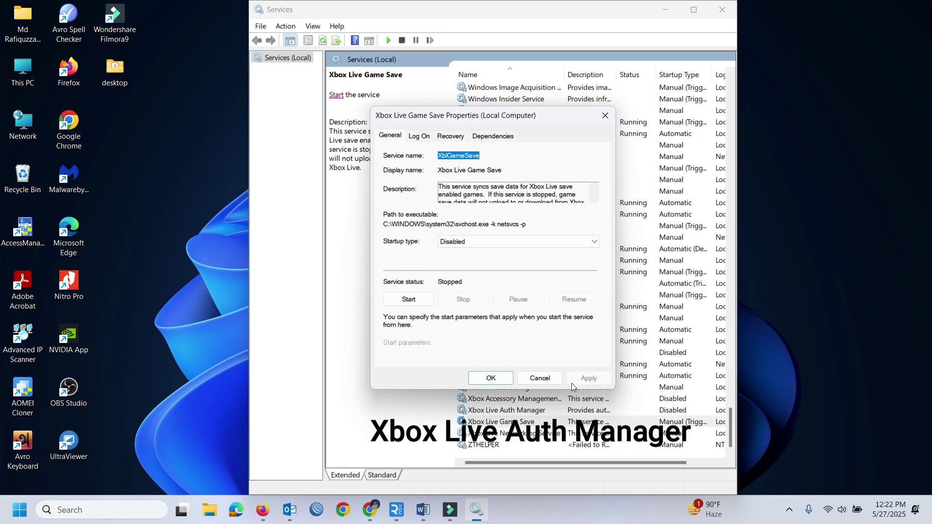
click(491, 378)
Set the startup type of Xbox Live Networking Service to Disabled in its properties and save the change
click(505, 433)
right_click(510, 432)
click(524, 402)
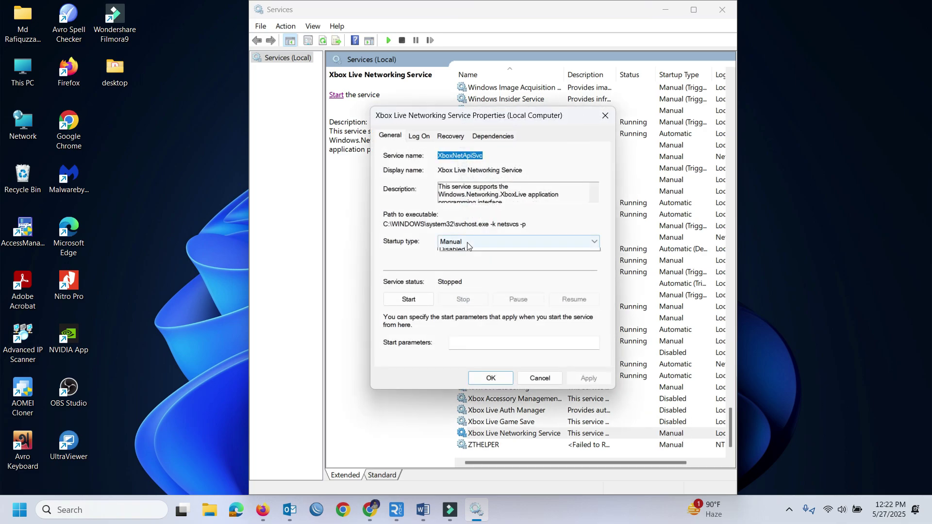
click(461, 241)
click(462, 272)
click(458, 245)
click(454, 275)
click(587, 378)
click(491, 378)
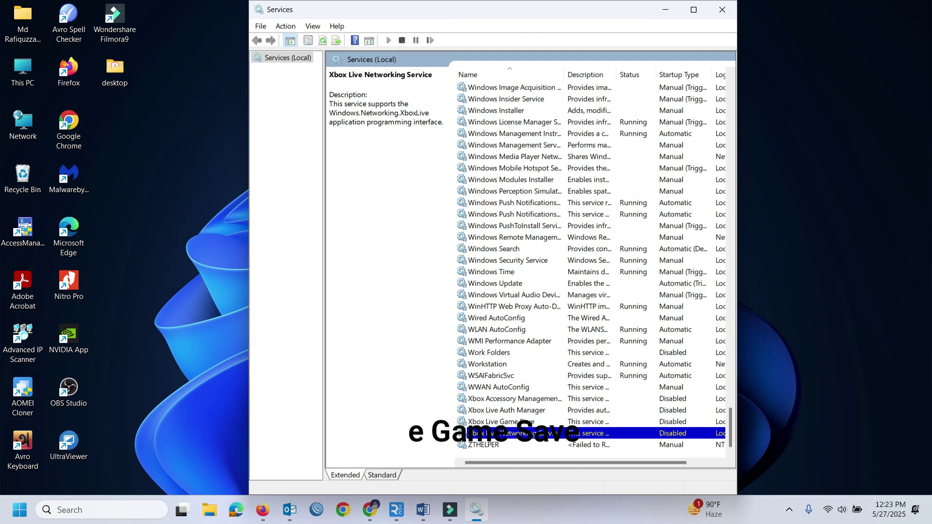
Find Phone Service in the services list and set its startup type to Disabled, saving the change
scroll(499, 247, up, 20)
scroll(498, 247, up, 20)
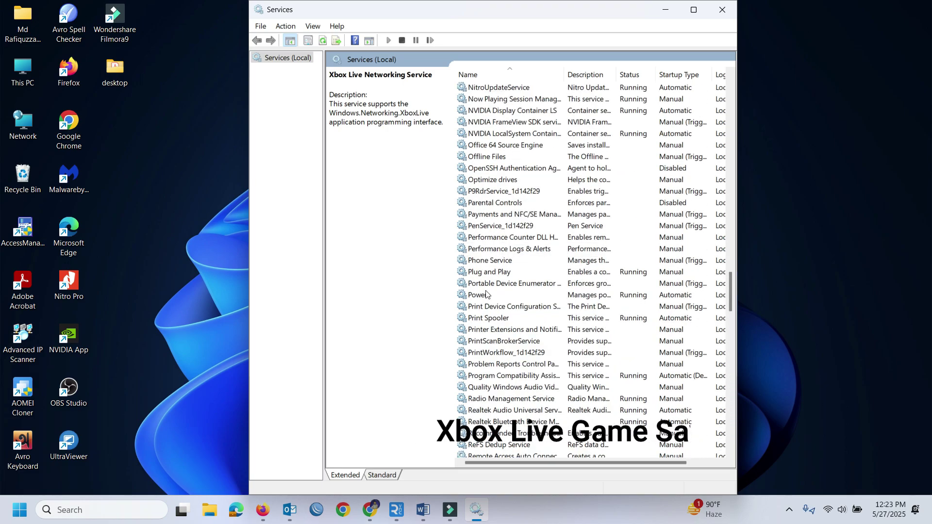
click(491, 261)
right_click(492, 263)
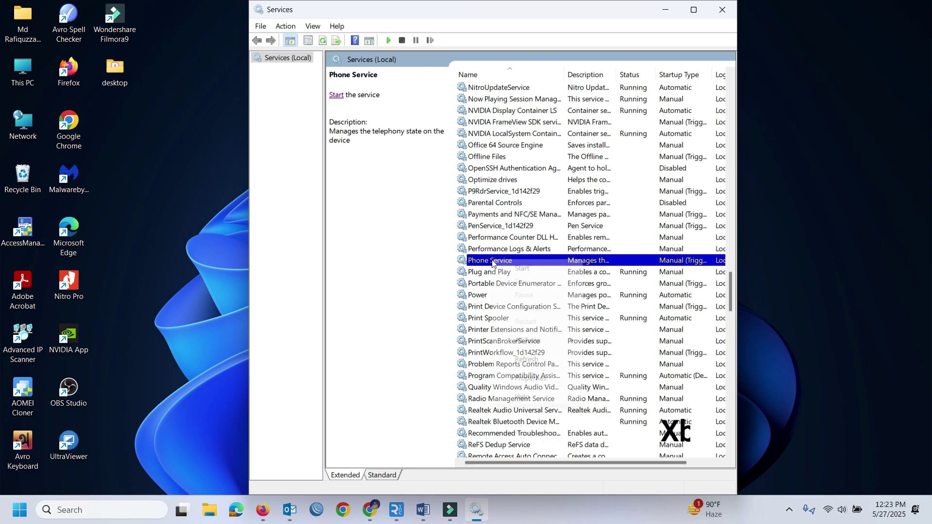
click(528, 379)
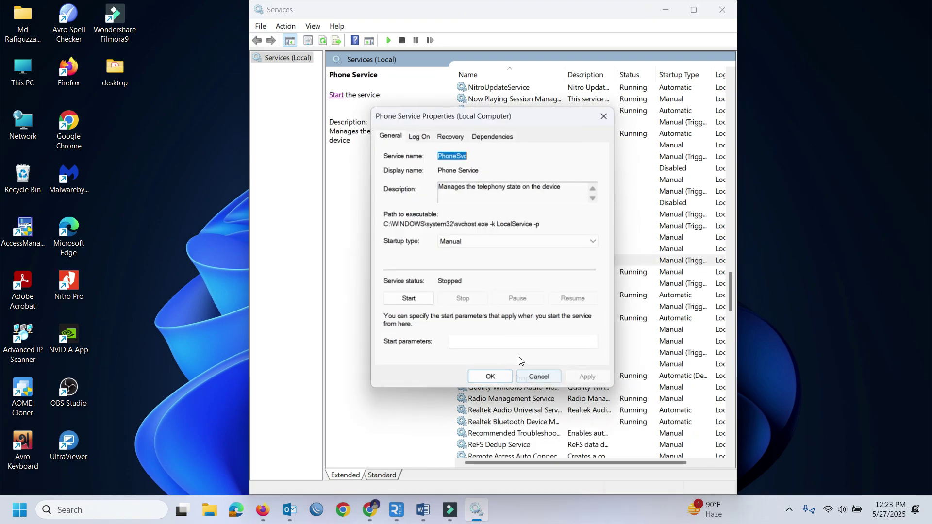
click(481, 242)
click(454, 276)
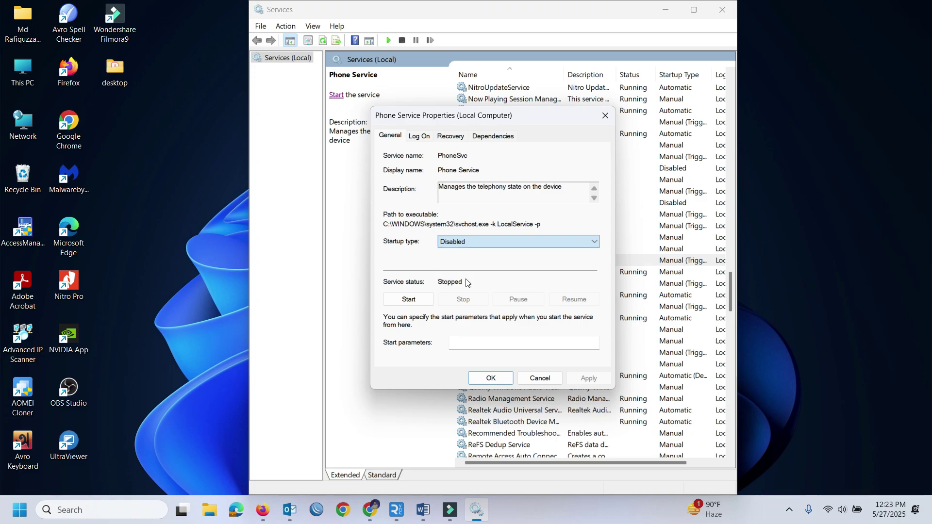
click(576, 379)
click(491, 379)
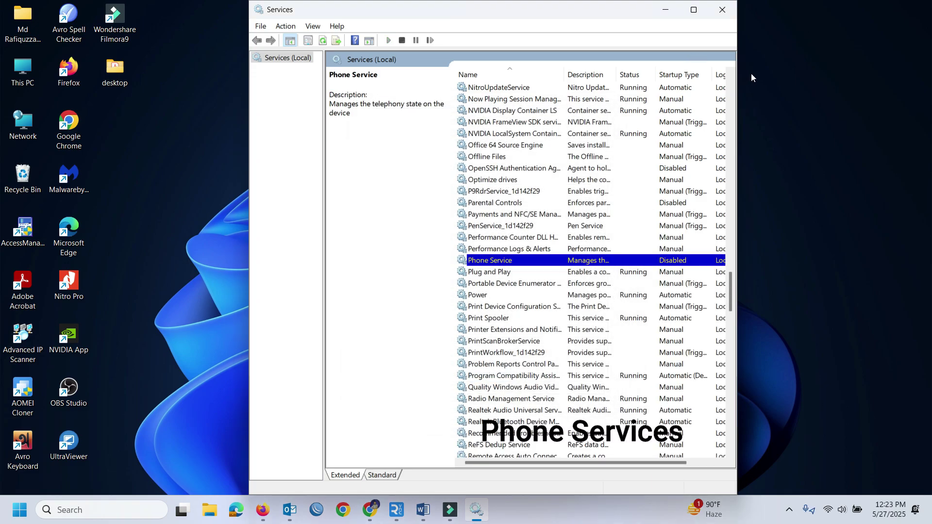
Widen the Services window so the Log On As column fits completely
drag(738, 72, 810, 73)
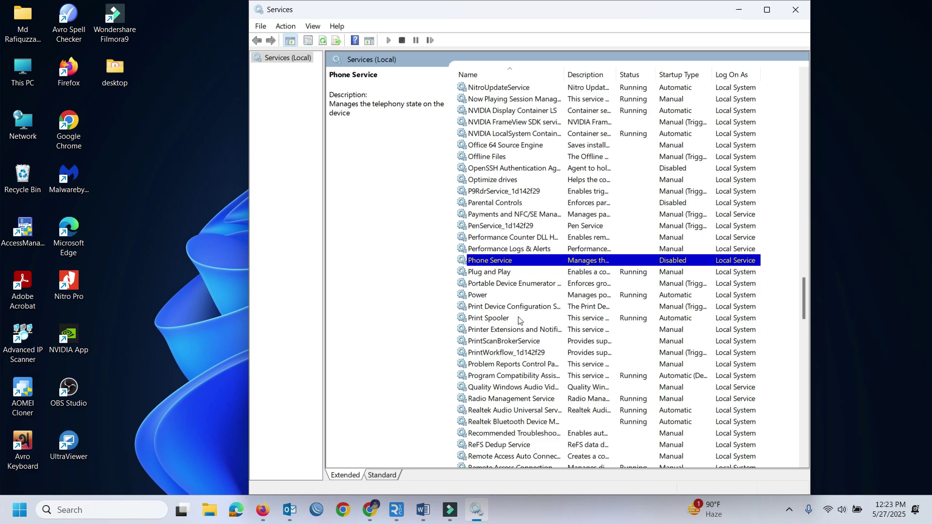
Find Geolocation Service in the services list and open its properties
scroll(518, 320, down, 1)
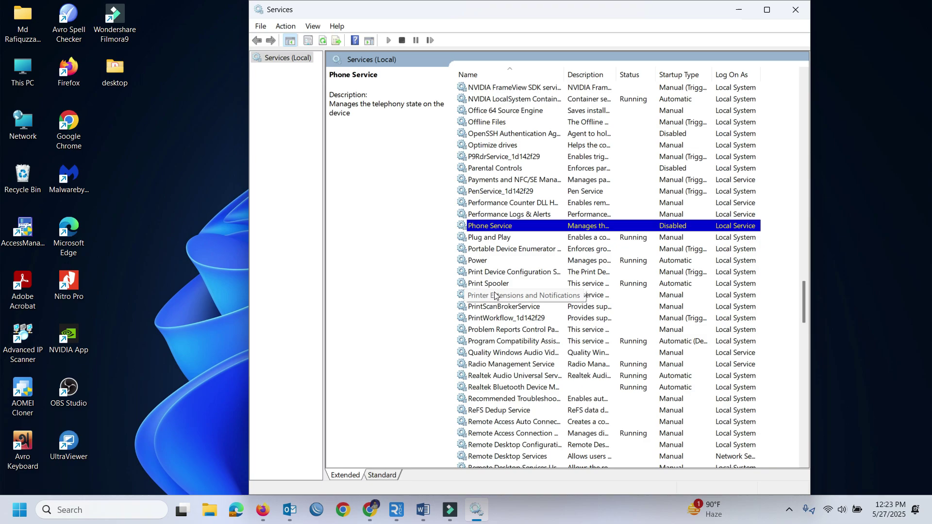
scroll(515, 340, down, 7)
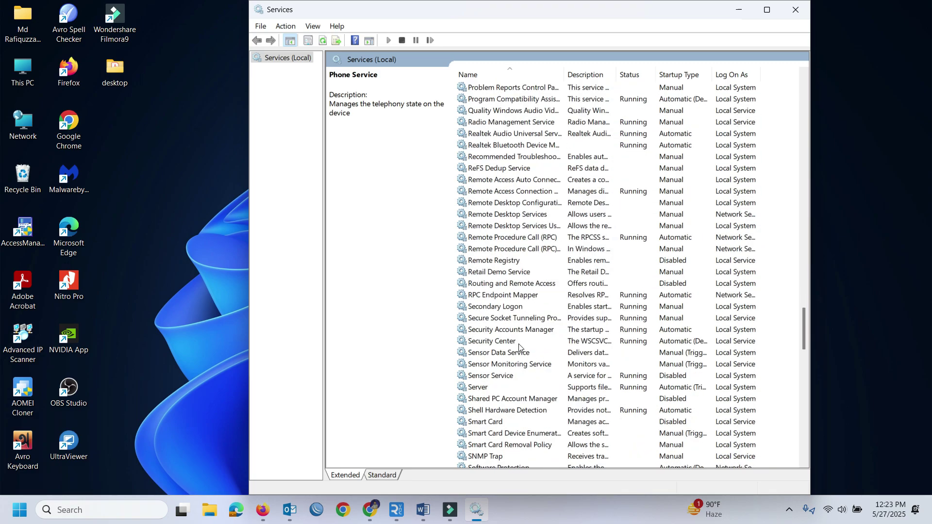
scroll(519, 346, down, 10)
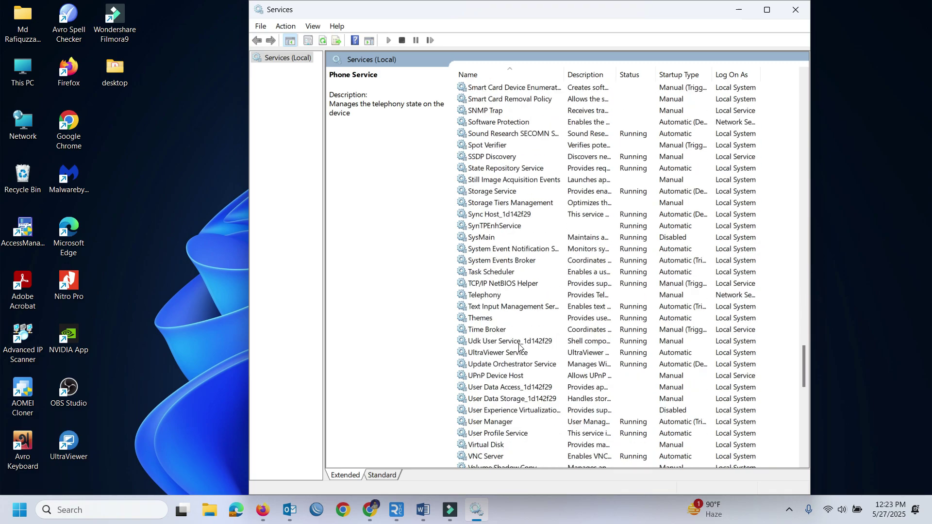
scroll(518, 346, down, 3)
key(g)
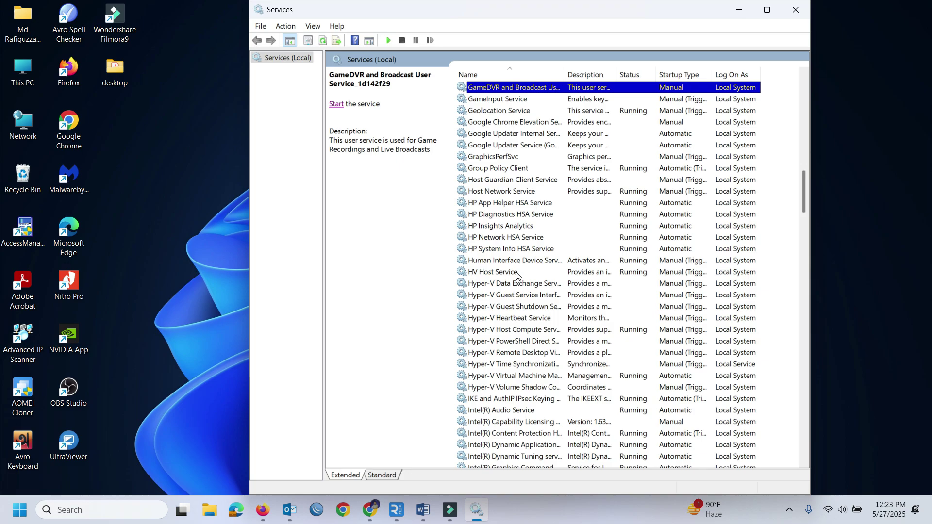
click(495, 112)
click(499, 101)
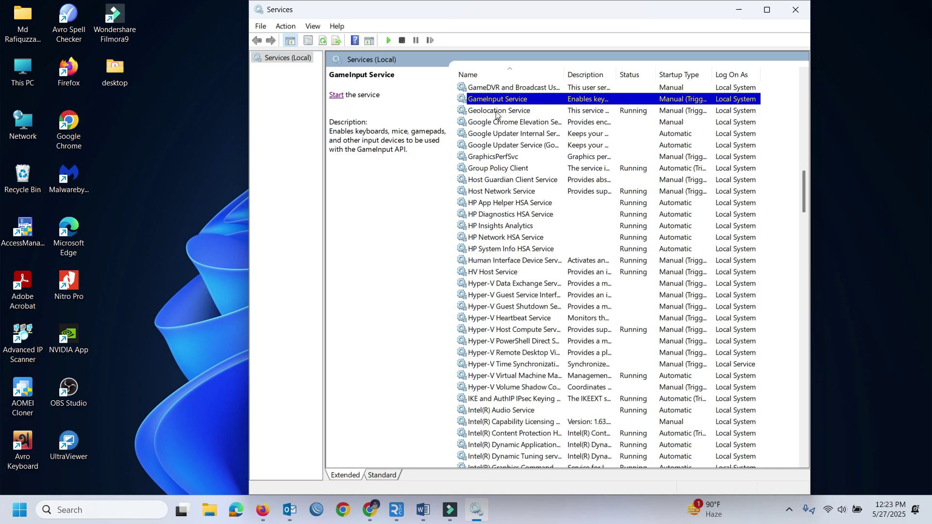
double_click(497, 113)
Set the startup type of Geolocation Service to Disabled, stop the service and save the change
click(451, 242)
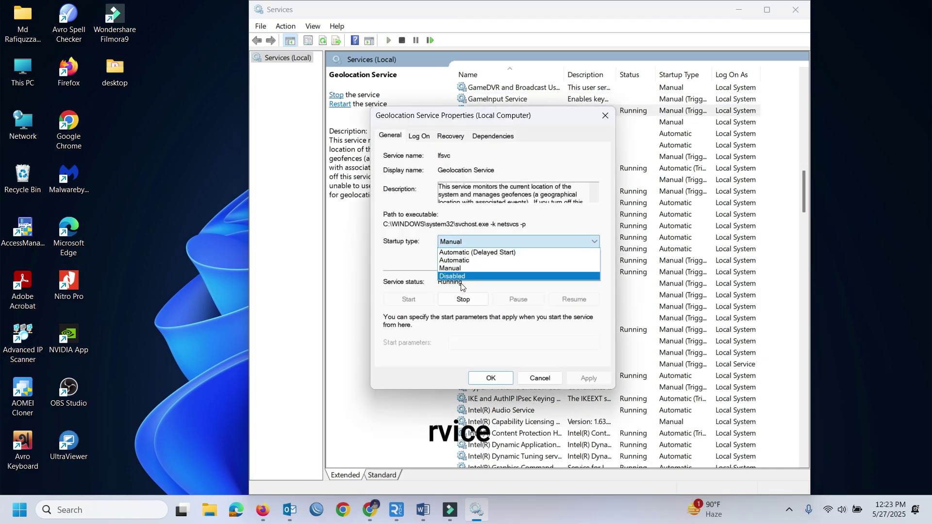
click(456, 276)
click(466, 300)
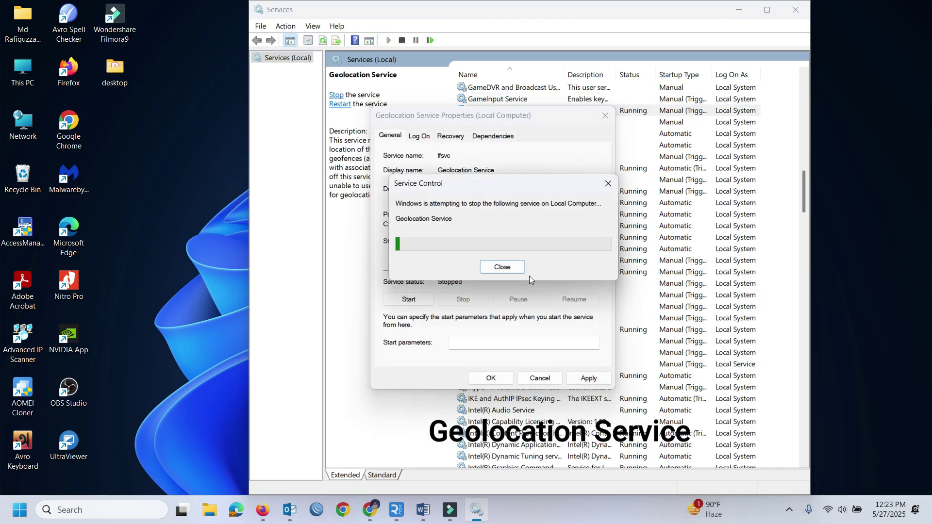
click(587, 378)
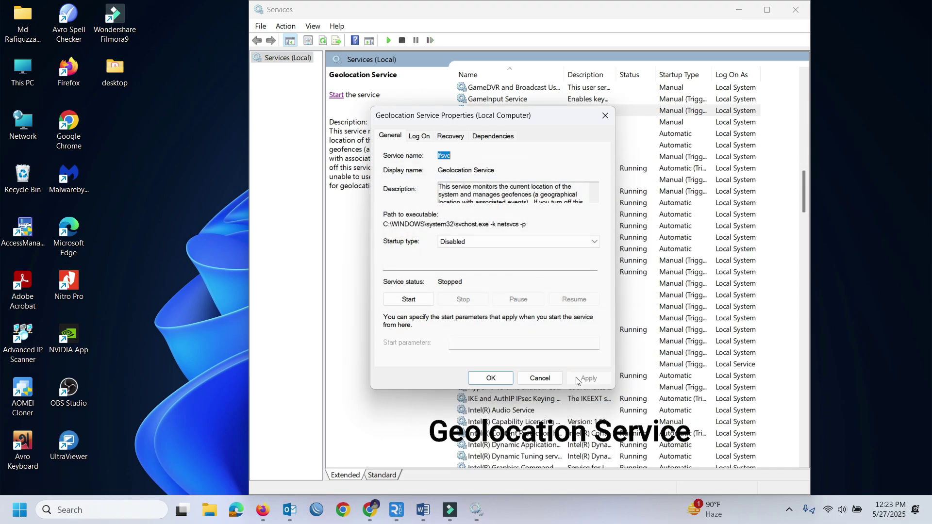
click(477, 383)
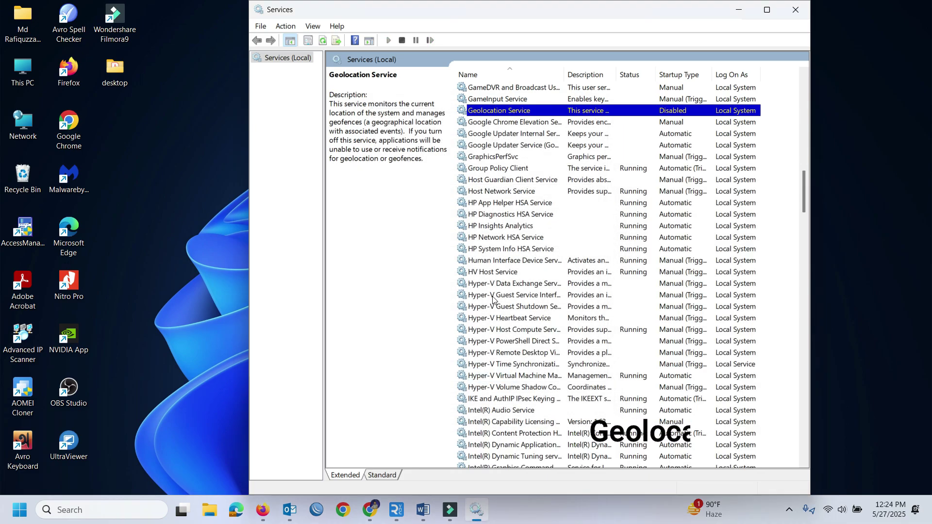
Close the Services console and return to the desktop
click(795, 9)
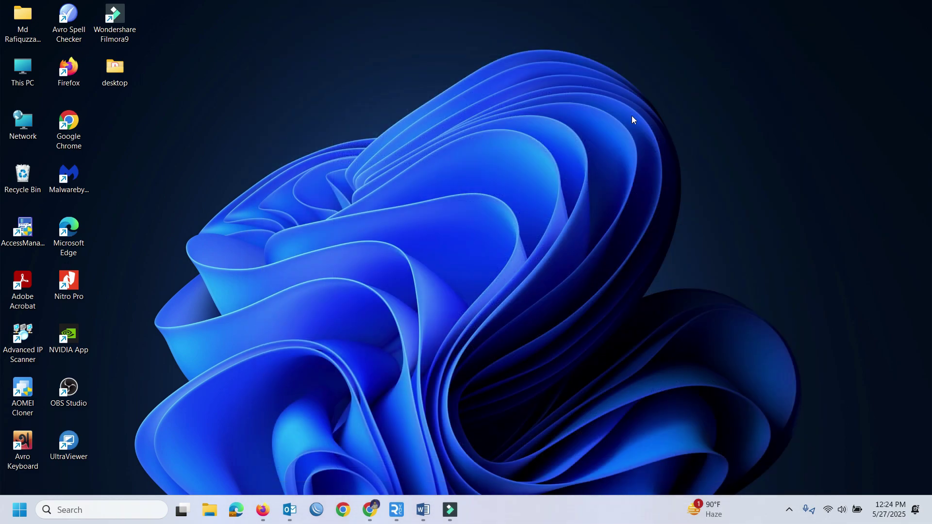
right_click(459, 190)
click(467, 195)
Search Windows for "advanced" to reach the advanced system settings and their performance options
click(107, 508)
text(ad)
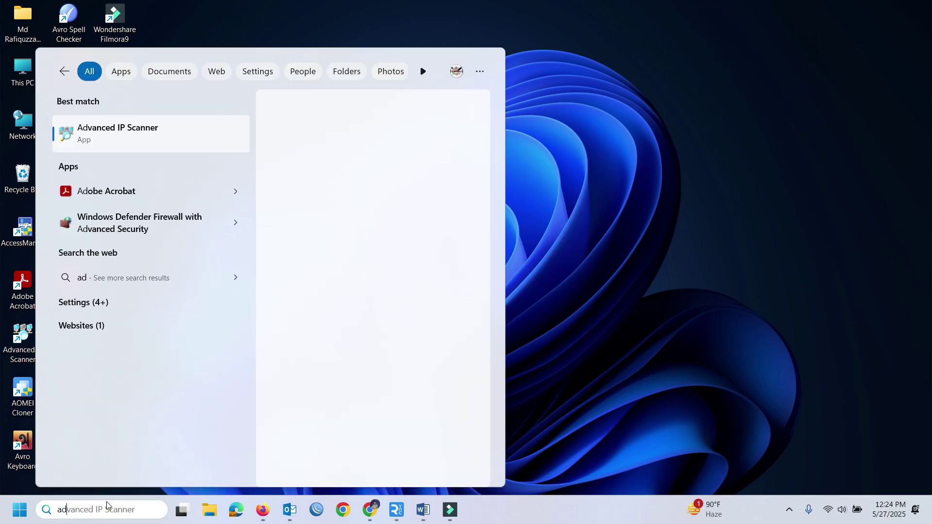
text(va)
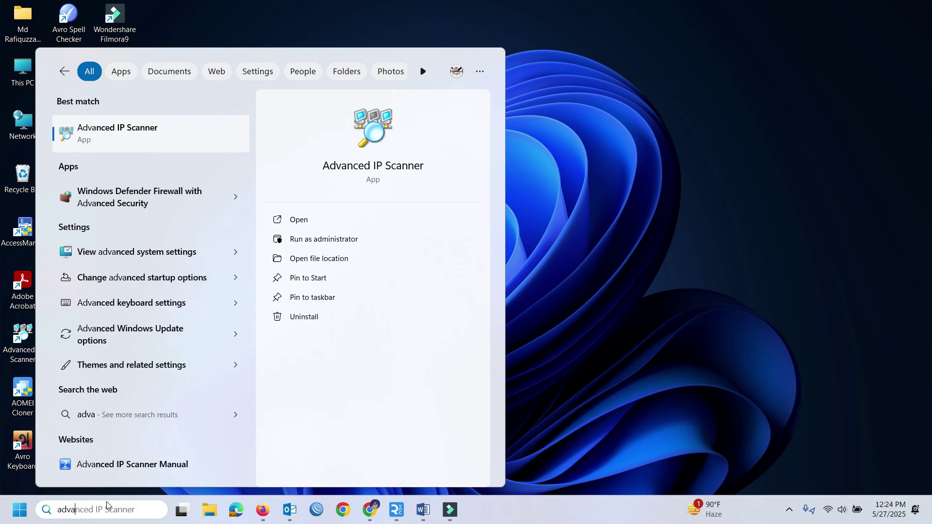
text(nced)
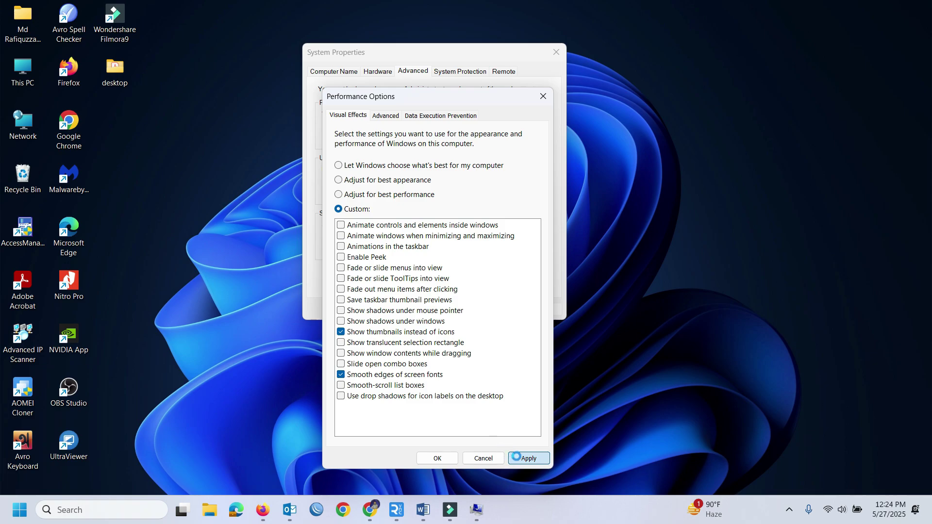
Confirm the custom visual effects with only thumbnails and smooth font edges enabled, and close Performance Options and System Properties
right_click(696, 142)
mouse_move(717, 176)
click(733, 195)
click(447, 458)
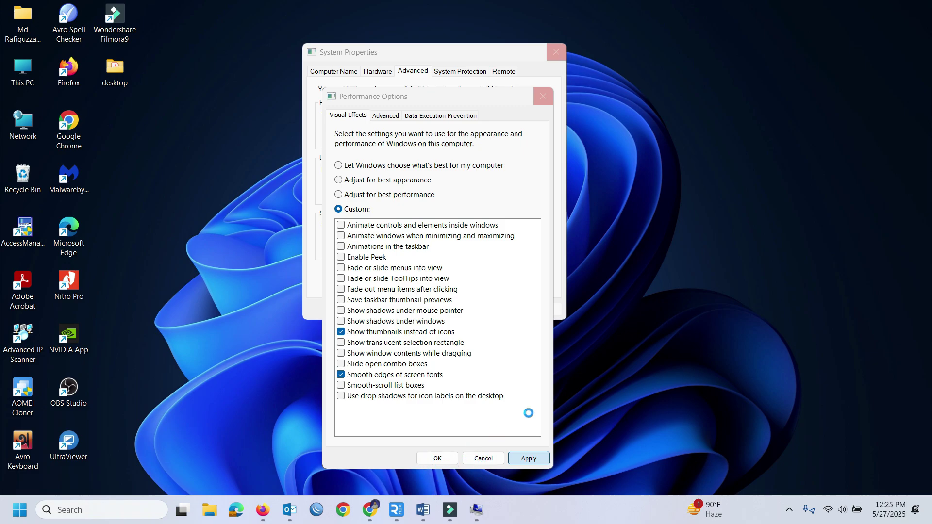
right_click(663, 214)
click(697, 256)
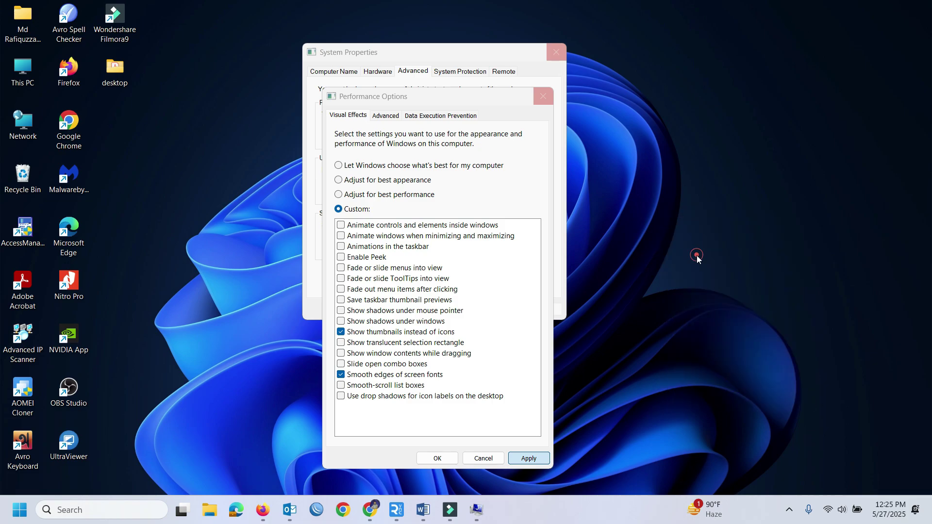
click(440, 459)
click(439, 310)
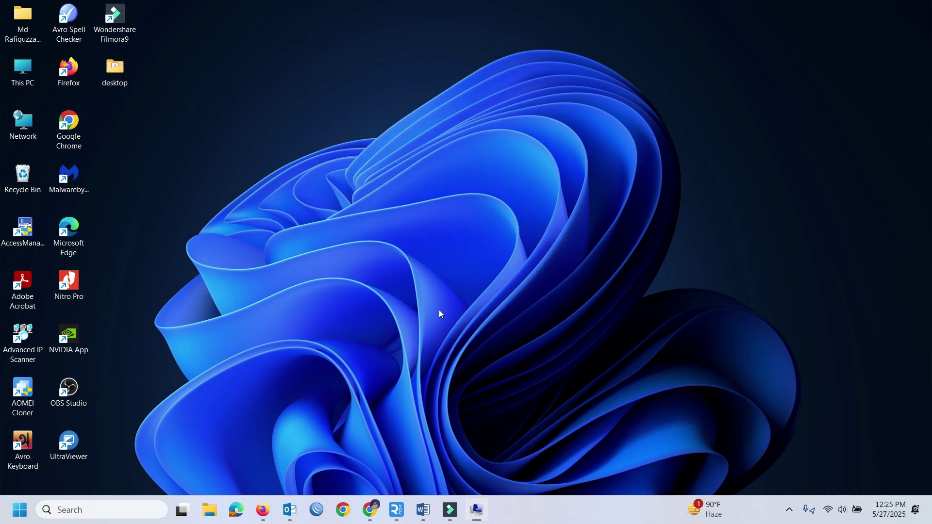
right_click(461, 165)
click(493, 213)
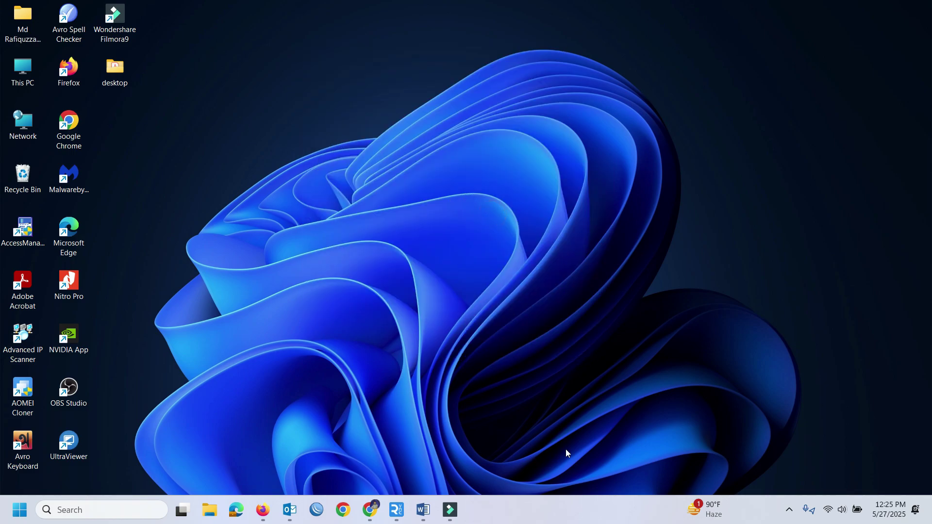